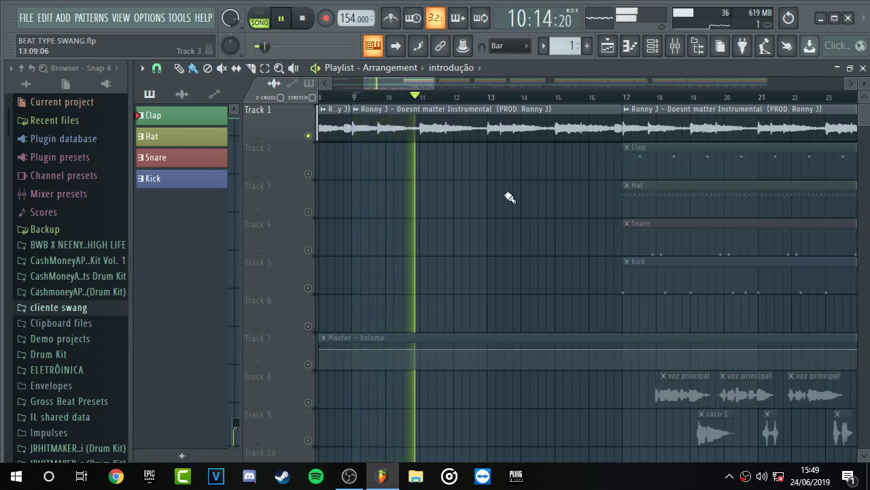
# Stop playback and return the playhead to bar 1 of the arrangement.
pyautogui.press('space')
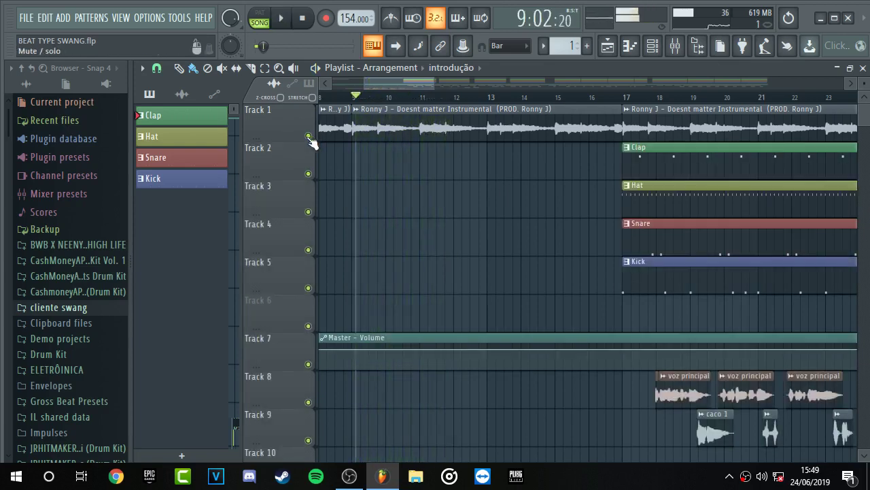
pyautogui.scroll(-3, 416, 87)
pyautogui.scroll(3, 365, 85)
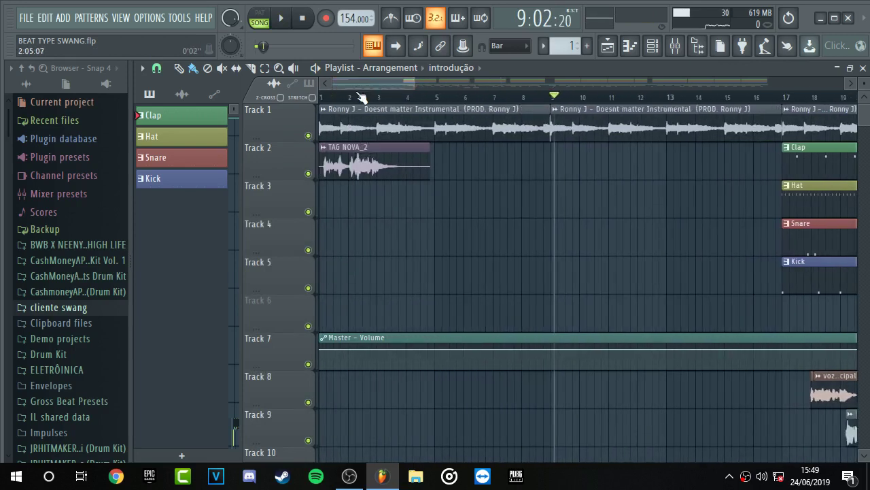
pyautogui.scroll(-3, 361, 100)
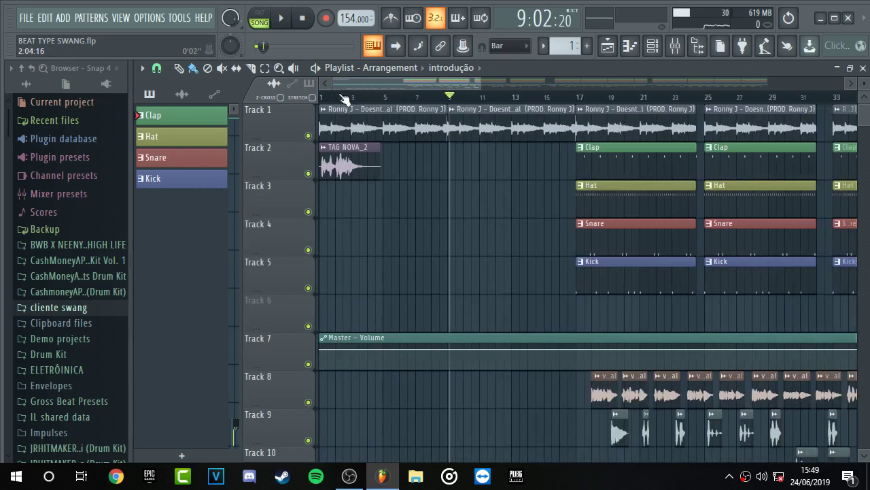
pyautogui.click(321, 97)
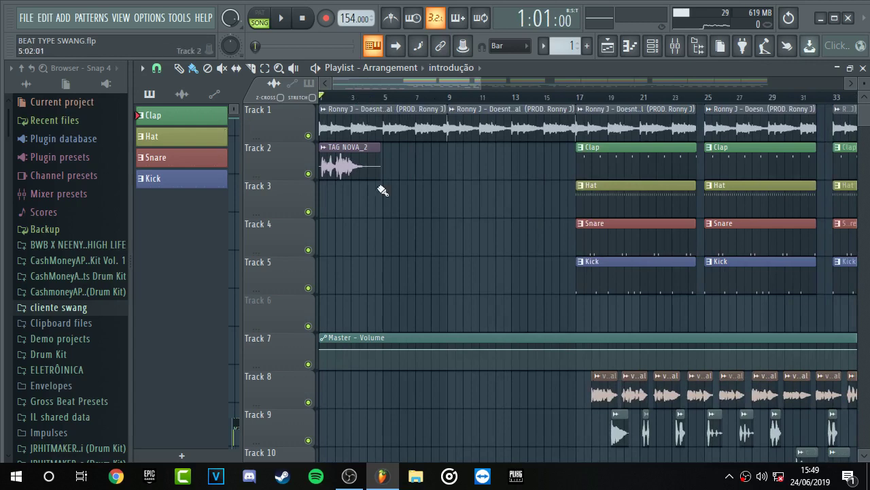
# Solo Track 2 to audition the TAG NOVA_2 clip, stop playback and restore all tracks.
pyautogui.rightClick(308, 173)
pyautogui.press('space')
pyautogui.press('space')
pyautogui.rightClick(308, 173)
pyautogui.scroll(-5, 412, 127)
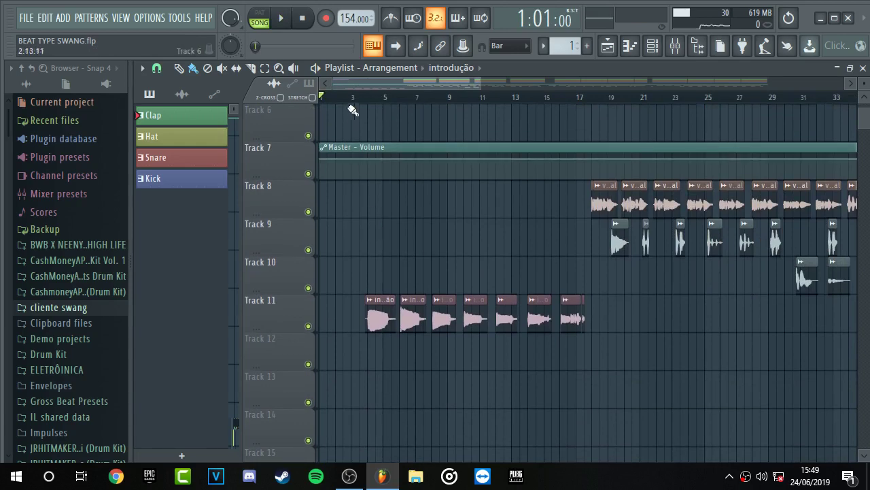
# Move the playhead to bar 3 and inspect the channel settings of the Ronny J instrumental sample.
pyautogui.click(357, 96)
pyautogui.scroll(5, 412, 197)
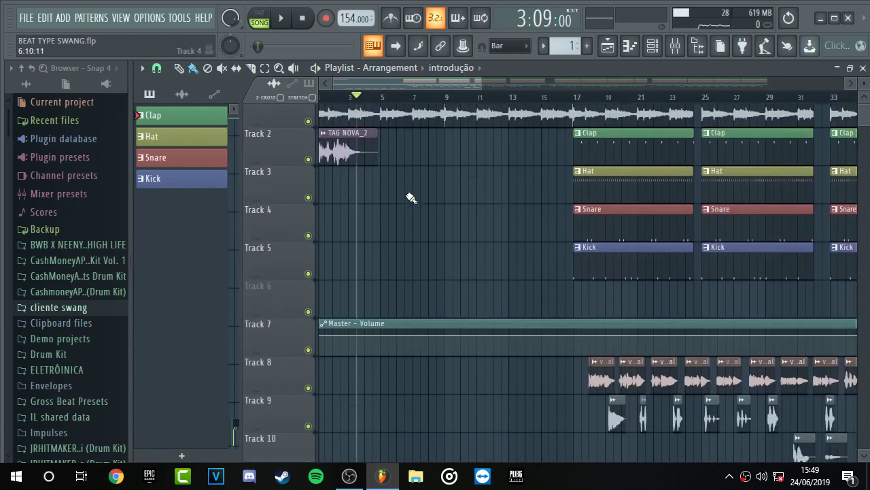
pyautogui.doubleClick(399, 127)
pyautogui.moveTo(438, 185); pyautogui.dragTo(446, 154)
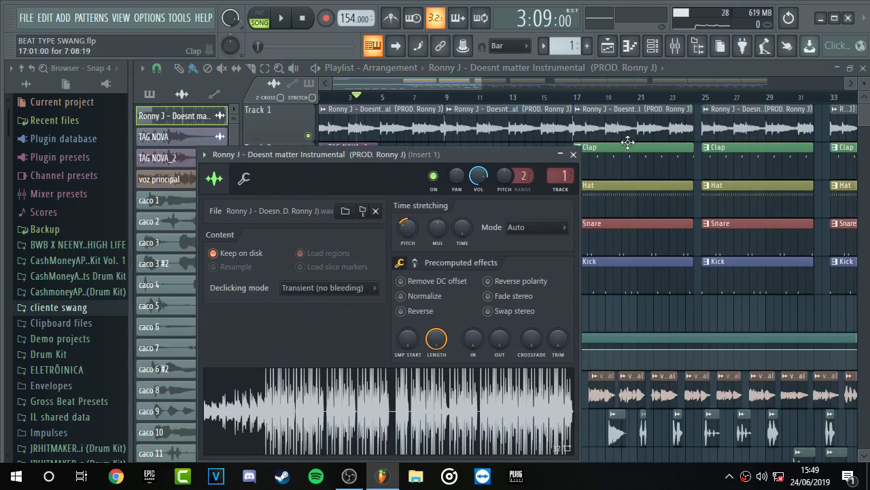
pyautogui.click(574, 155)
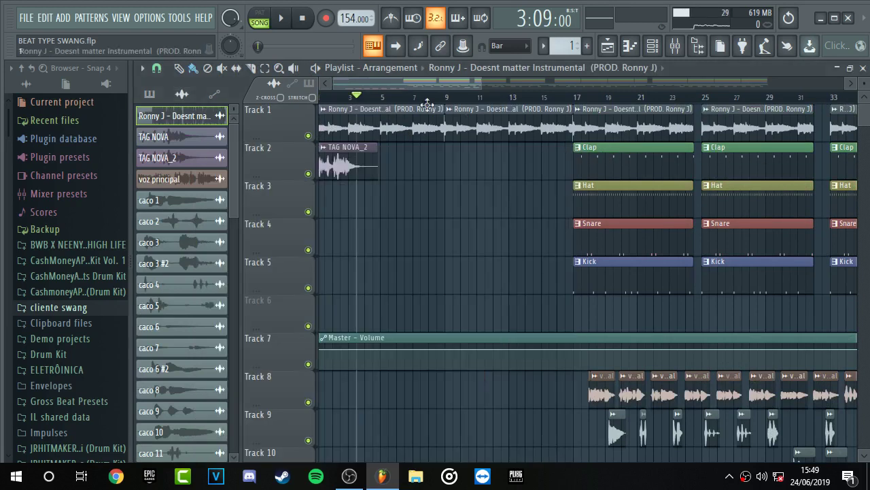
# Try to clear every clip from the whole playlist, and undo the deletion.
pyautogui.scroll(-3, 443, 235)
pyautogui.scroll(-6, 443, 236)
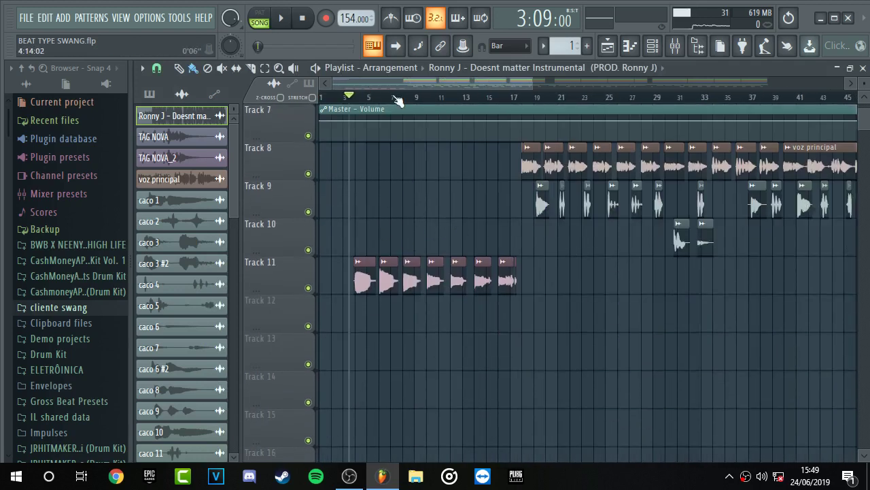
pyautogui.scroll(6, 418, 213)
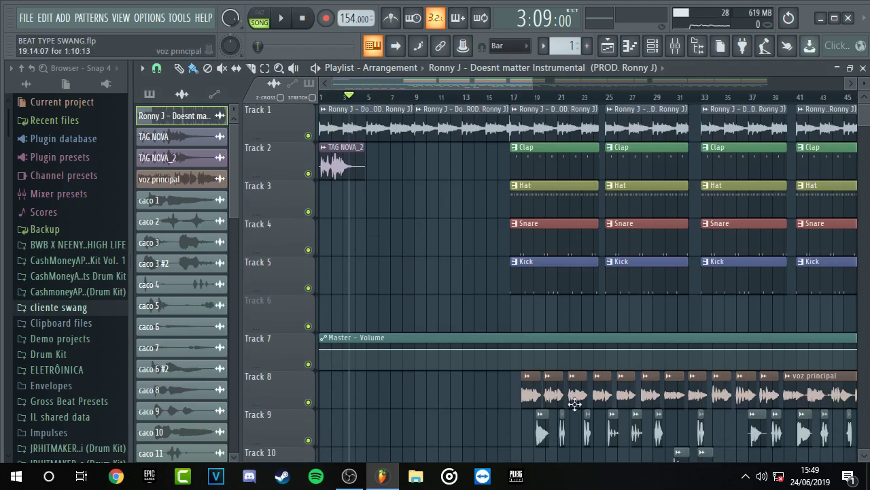
pyautogui.click(465, 96)
pyautogui.scroll(-4, 508, 99)
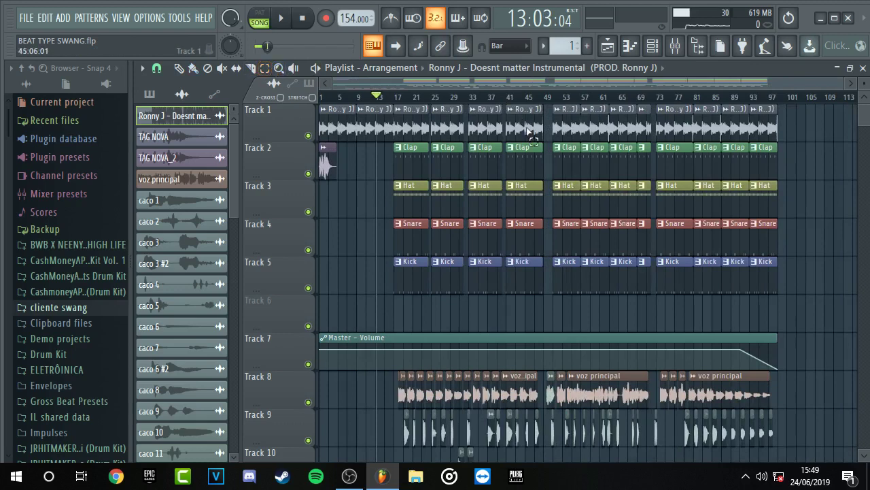
pyautogui.hotkey('ctrl', 'a')
pyautogui.press('Delete')
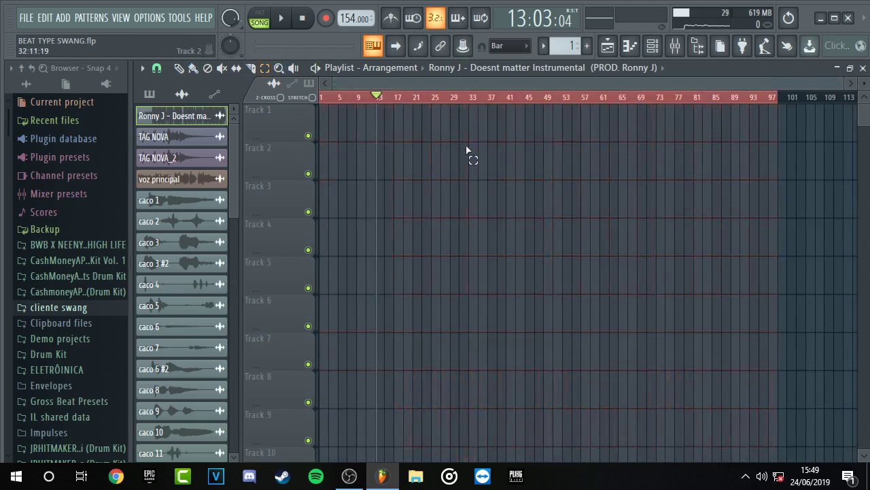
pyautogui.hotkey('ctrl', 'z')
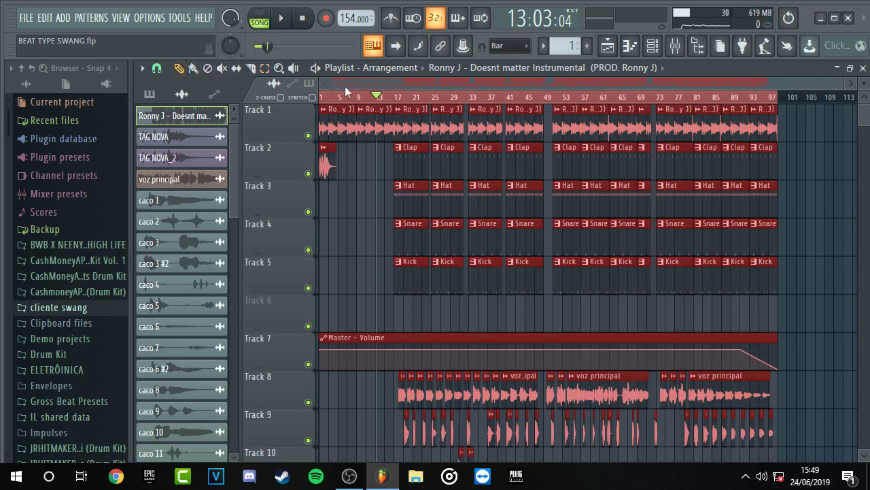
# Delete the Clap, Hat, Snare and Kick clips and all Track 1 instrumental clips after bar 9, keeping the first instrumental clip.
pyautogui.doubleClick(370, 95)
pyautogui.moveTo(372, 125)
pyautogui.mouseDown()
pyautogui.moveTo(815, 155)
pyautogui.moveTo(765, 131)
pyautogui.moveTo(466, 111)
pyautogui.mouseUp()
pyautogui.moveTo(829, 142); pyautogui.dragTo(409, 279)
pyautogui.press('Delete')
pyautogui.scroll(-3, 476, 299)
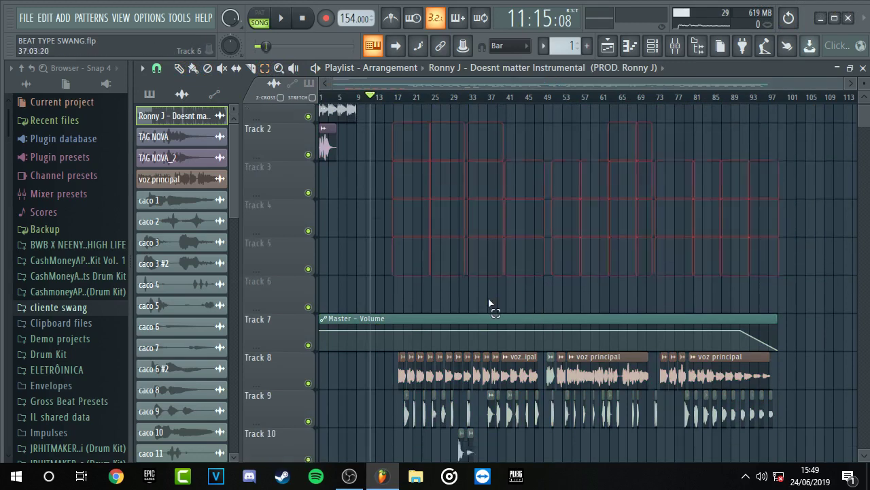
pyautogui.scroll(-1, 415, 304)
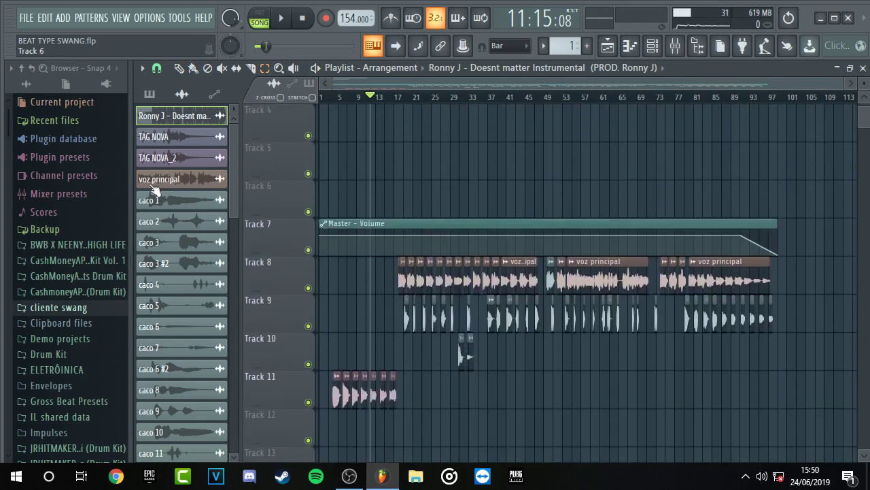
# Delete the vocal clips on Tracks 8 to 11 and the TAG NOVA_2 clip on Track 2, keeping the Master - Volume automation.
pyautogui.moveTo(839, 181); pyautogui.dragTo(259, 438)
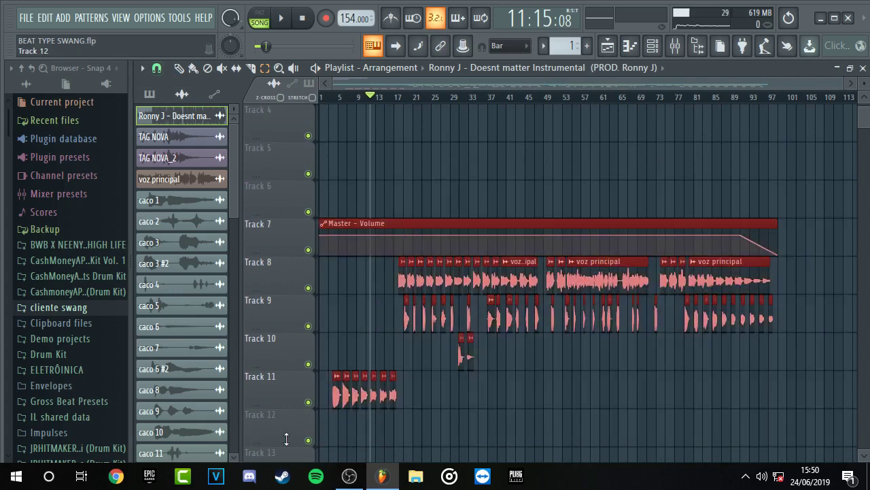
pyautogui.moveTo(615, 454); pyautogui.dragTo(624, 422)
pyautogui.moveTo(813, 274); pyautogui.dragTo(235, 383)
pyautogui.press('Delete')
pyautogui.scroll(5, 377, 281)
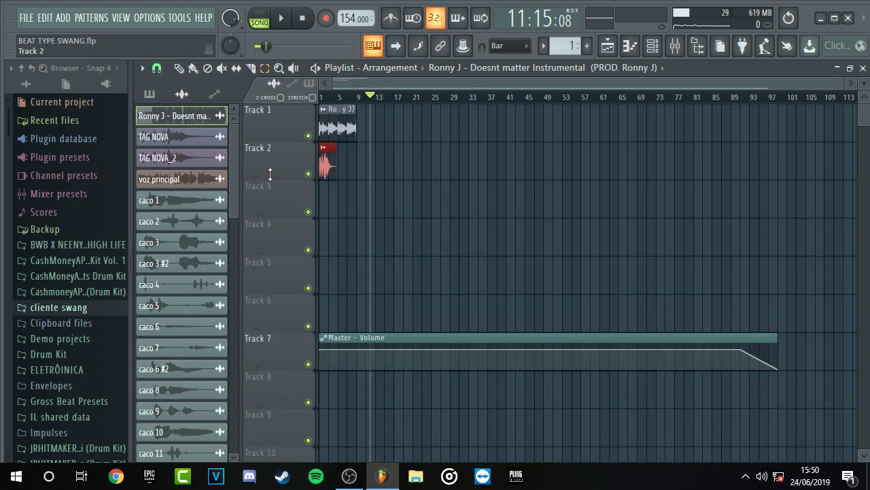
pyautogui.scroll(3, 345, 100)
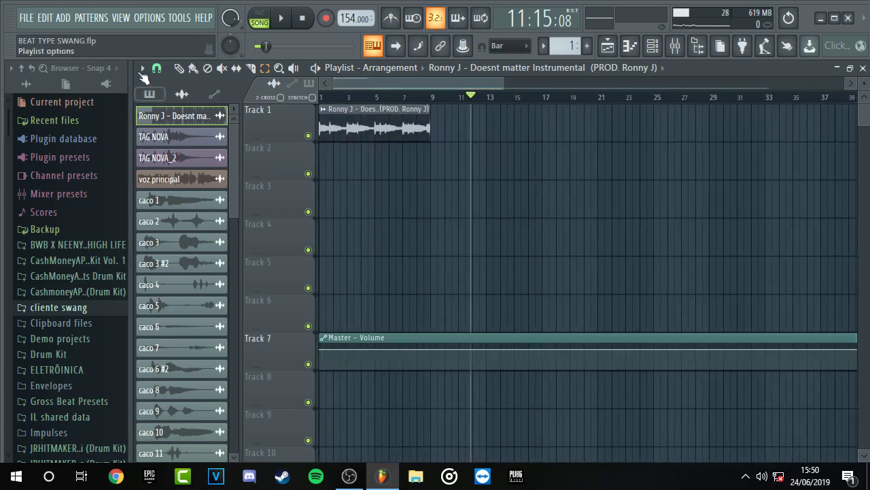
# Place the Clap pattern at bar 1 of Track 2, removing the stray instrumental copy from that track.
pyautogui.click(150, 94)
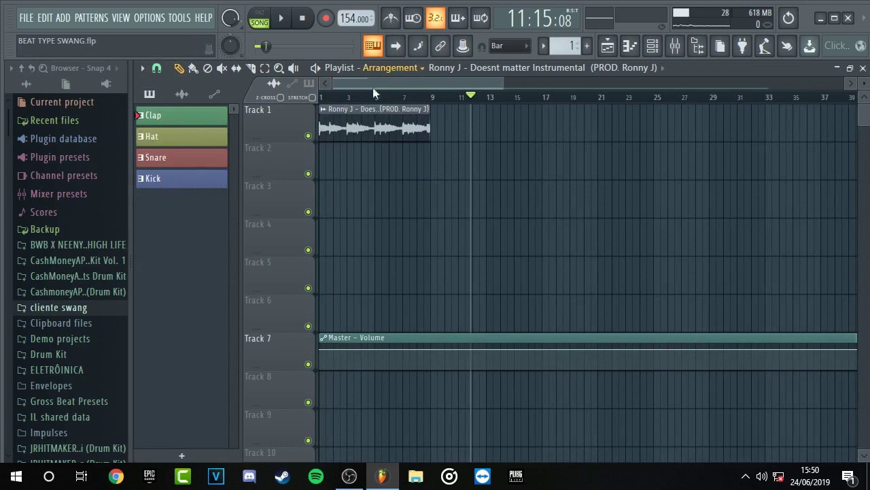
pyautogui.scroll(2, 340, 95)
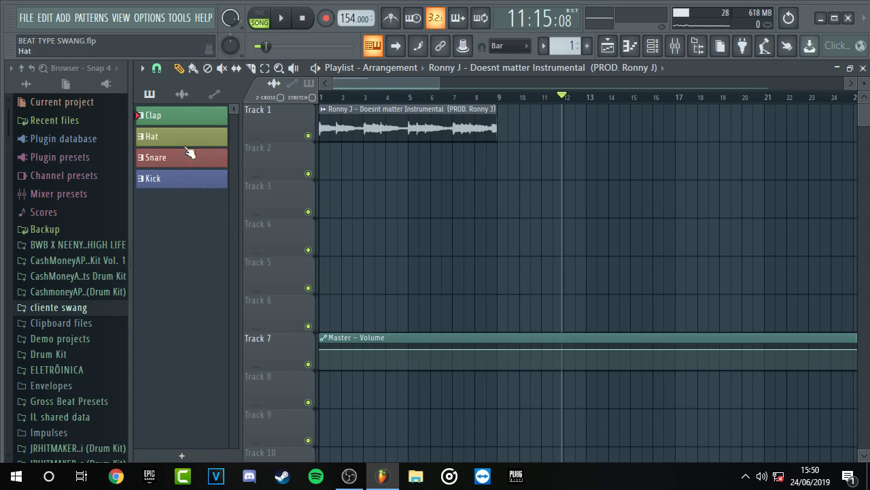
pyautogui.click(328, 154)
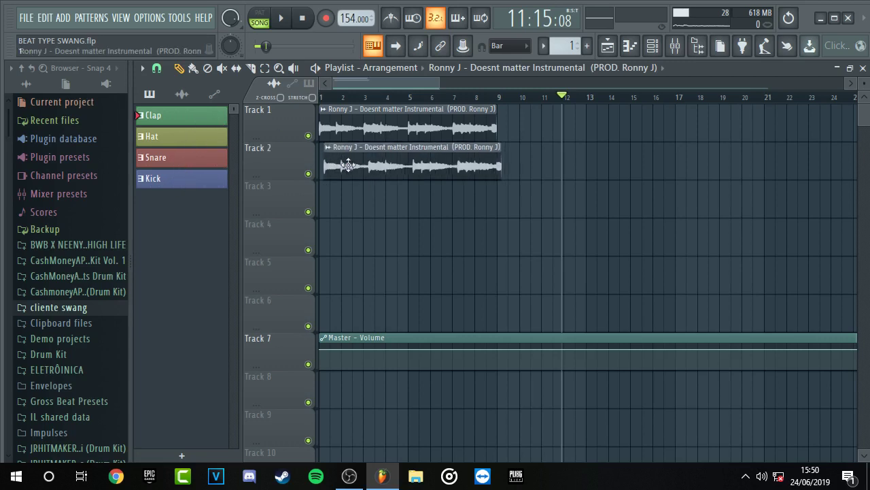
pyautogui.rightClick(348, 163)
pyautogui.click(151, 95)
pyautogui.moveTo(170, 115); pyautogui.dragTo(330, 150)
# Audition the Clap pattern alone by soloing Track 2 from bar 1, restore all tracks and stop playback.
pyautogui.press('space')
pyautogui.rightClick(312, 137)
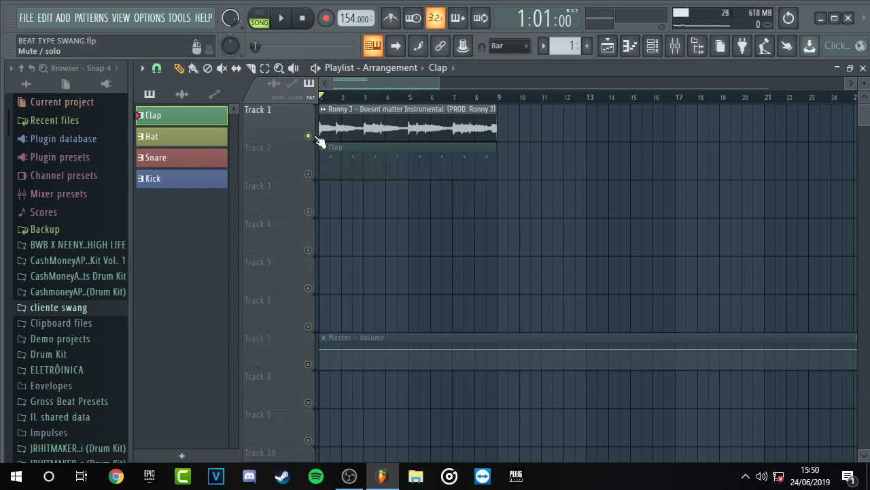
pyautogui.click(312, 137)
pyautogui.click(308, 173)
pyautogui.press('space')
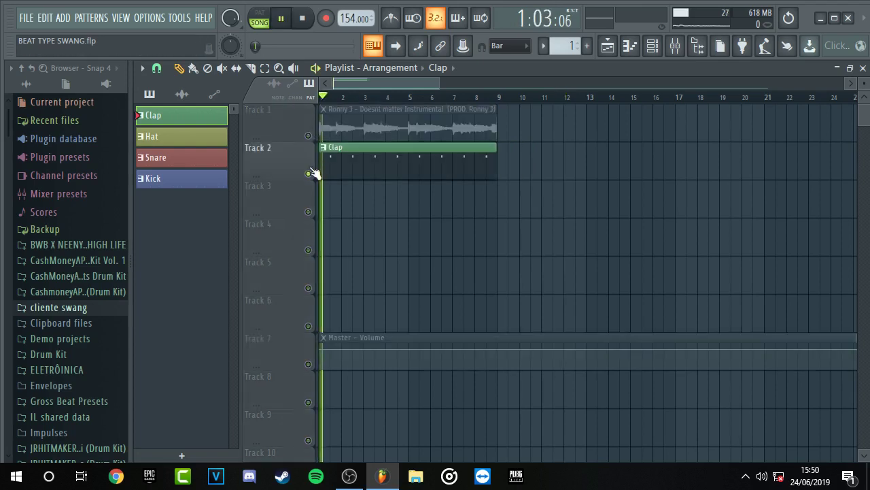
pyautogui.scroll(2, 337, 100)
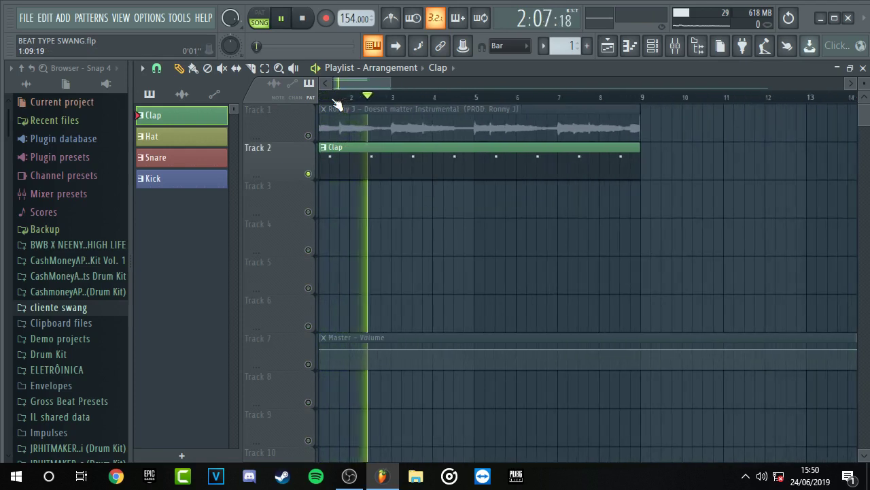
pyautogui.moveTo(376, 87); pyautogui.dragTo(341, 95)
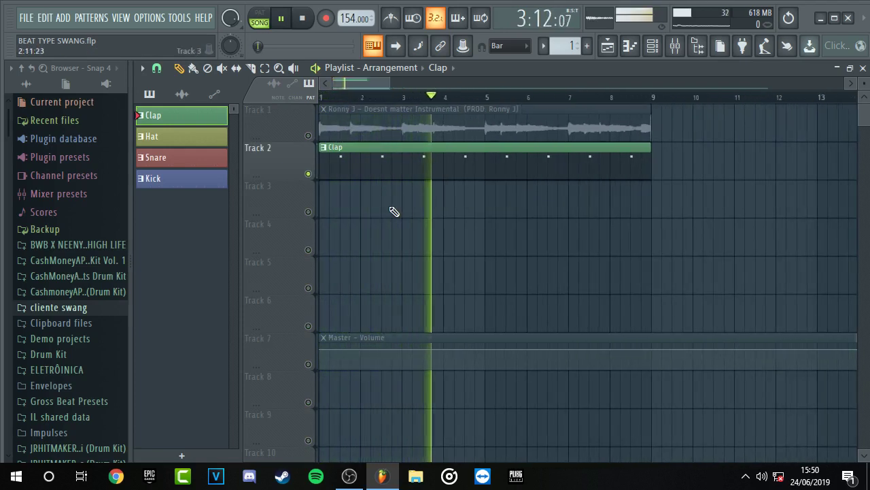
pyautogui.rightClick(309, 173)
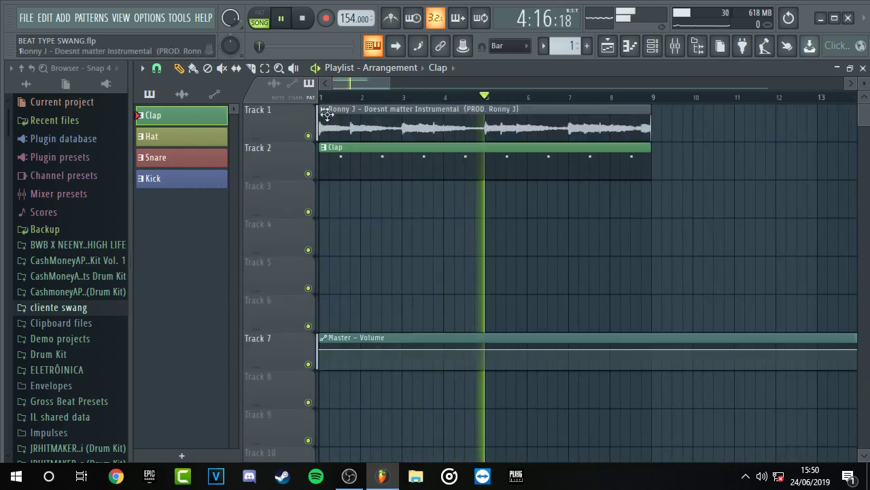
pyautogui.press('space')
# Place the Hat pattern at bar 1 of Track 3 and inspect its notes in the piano roll.
pyautogui.click(171, 146)
pyautogui.moveTo(320, 193); pyautogui.dragTo(349, 197)
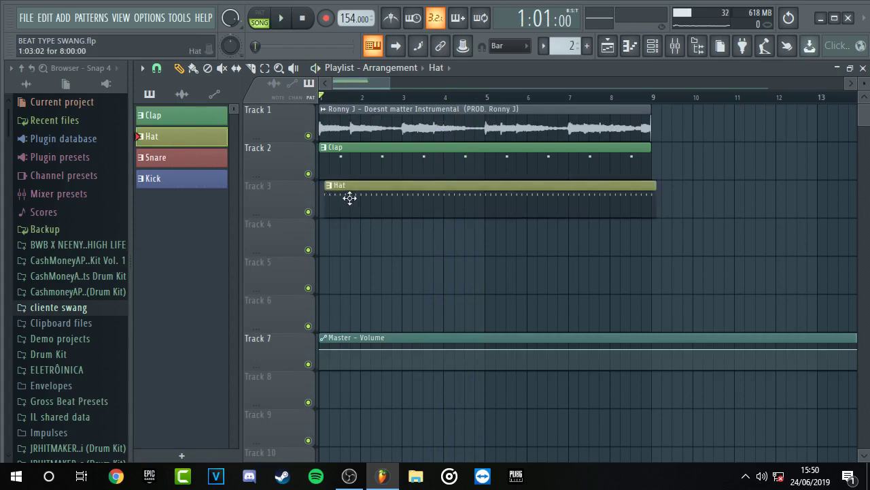
pyautogui.doubleClick(385, 202)
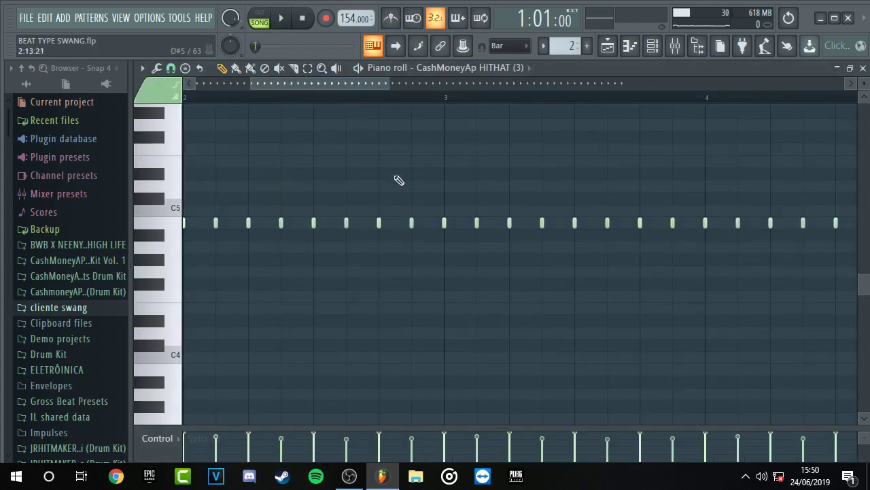
pyautogui.scroll(-3, 382, 101)
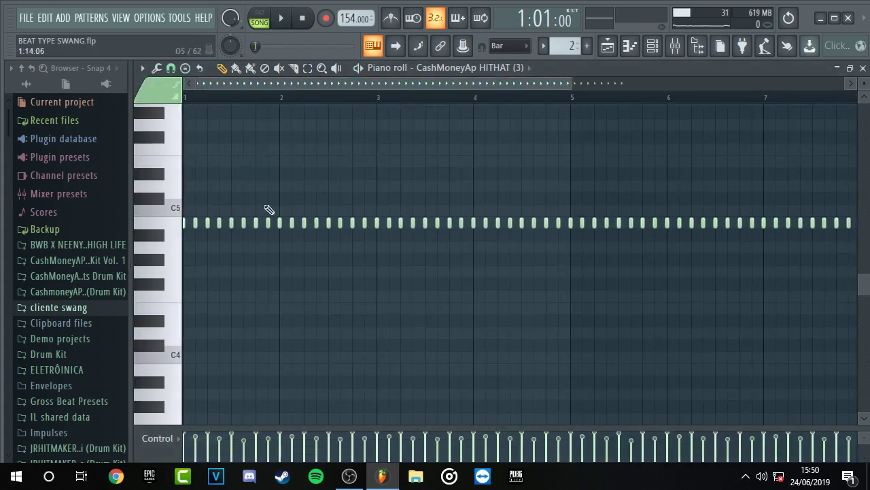
pyautogui.click(863, 68)
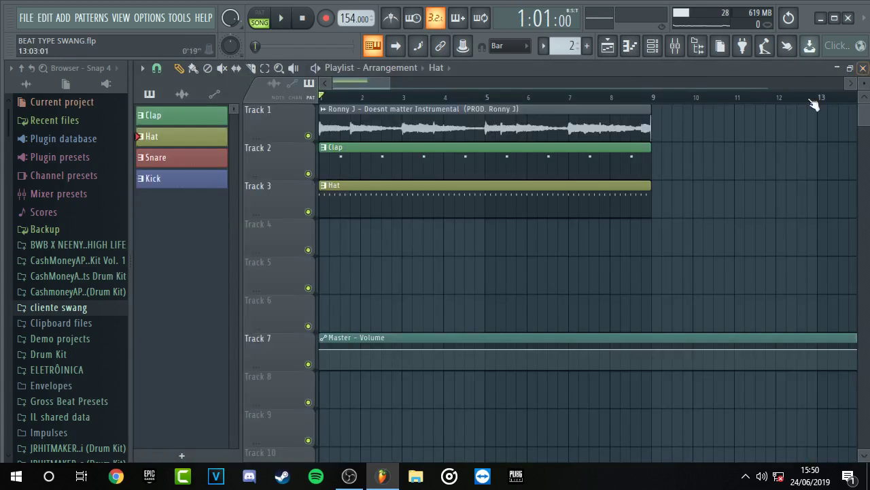
# Show the channel rack and the available options for the CashMoneyAp HITHAT (3) channel.
pyautogui.click(638, 42)
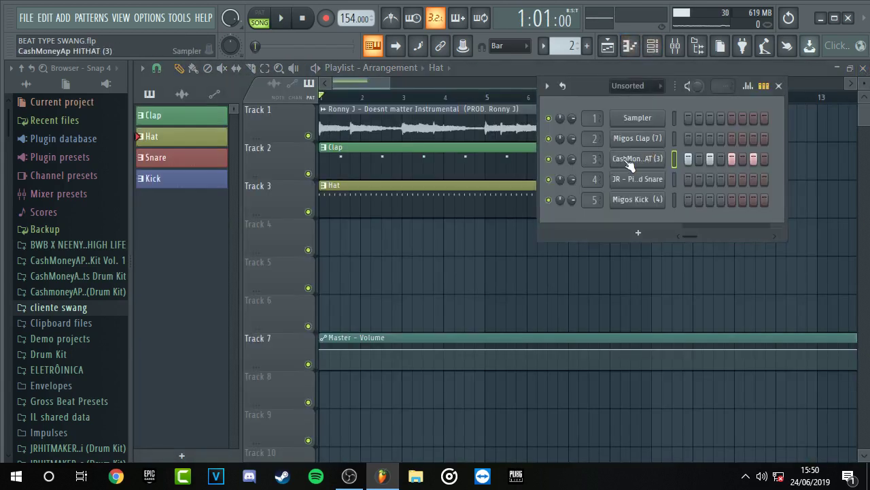
pyautogui.rightClick(631, 165)
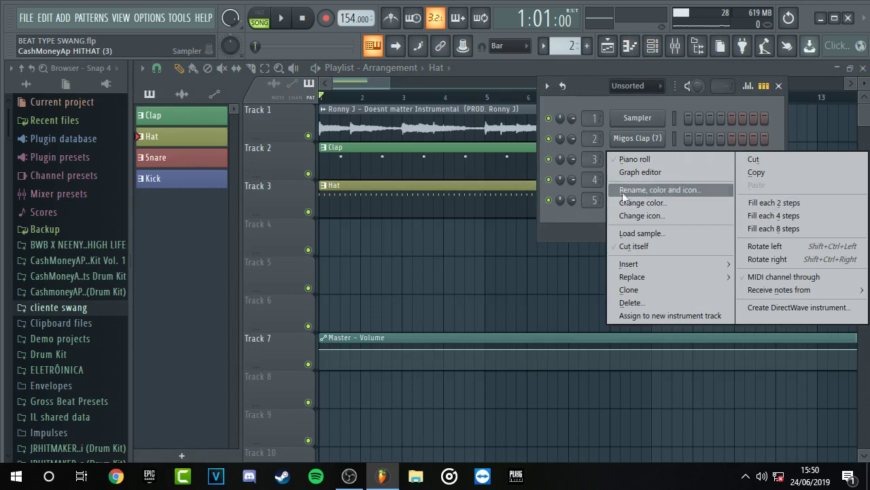
pyautogui.click(574, 212)
# Reopen the Hat pattern's piano roll at bar 1 and enlarge the velocity area below the notes.
pyautogui.doubleClick(482, 214)
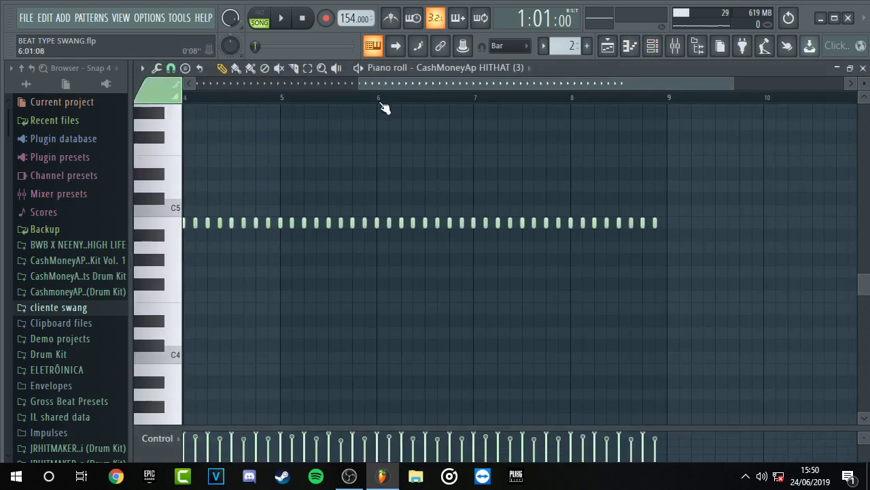
pyautogui.scroll(-3, 385, 101)
pyautogui.scroll(5, 265, 101)
pyautogui.moveTo(257, 85); pyautogui.dragTo(204, 84)
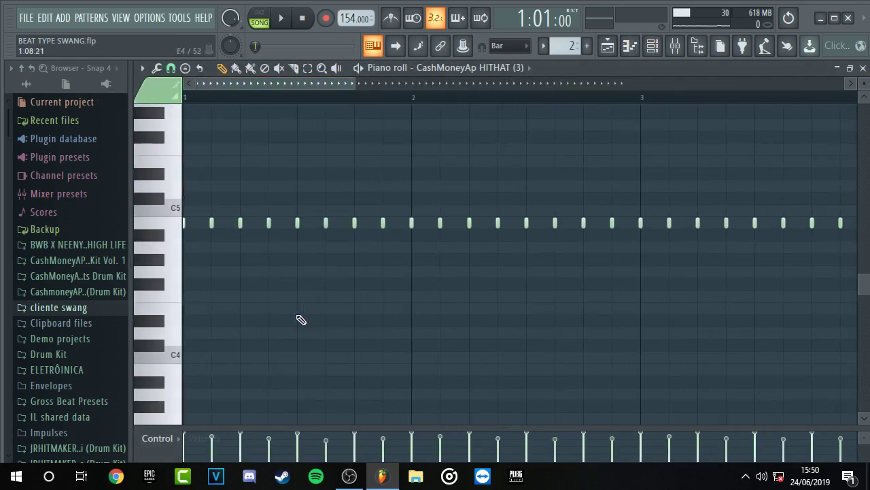
pyautogui.scroll(-3, 301, 320)
pyautogui.moveTo(294, 425); pyautogui.dragTo(292, 312)
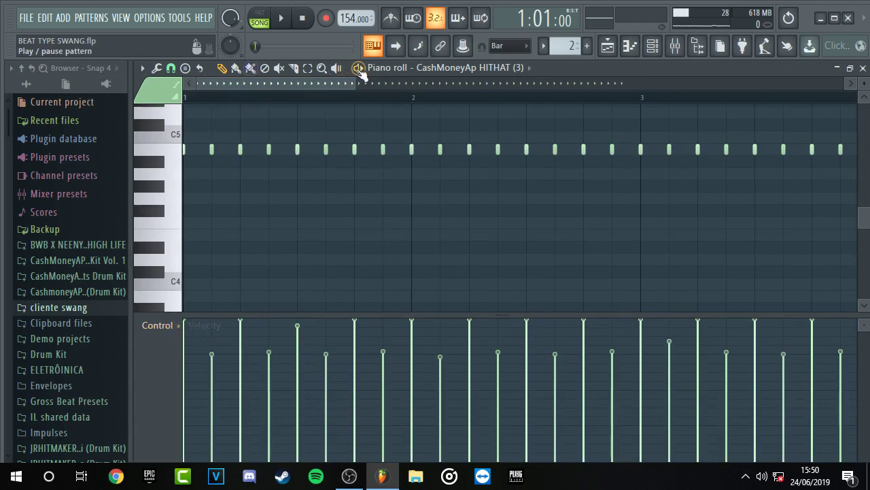
# Audition the hi-hat notes in the piano roll, stop playback and view the whole pattern.
pyautogui.click(359, 68)
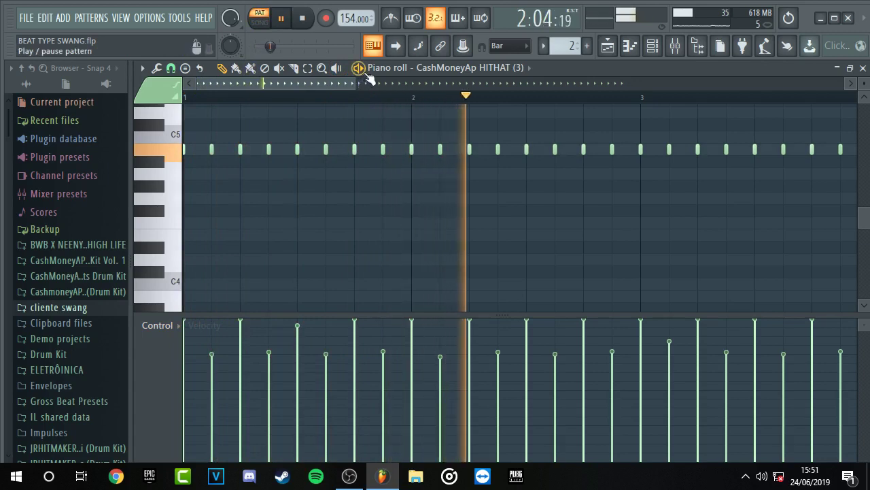
pyautogui.press('space')
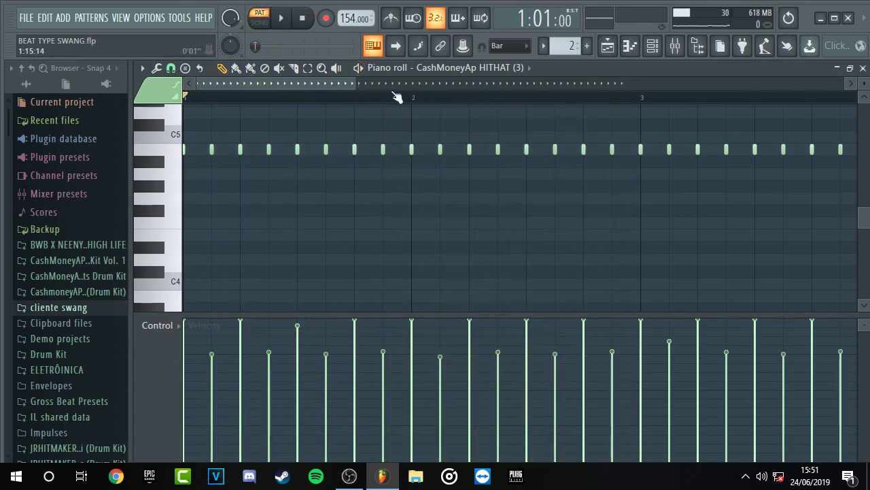
pyautogui.scroll(-3, 306, 100)
pyautogui.scroll(-2, 301, 100)
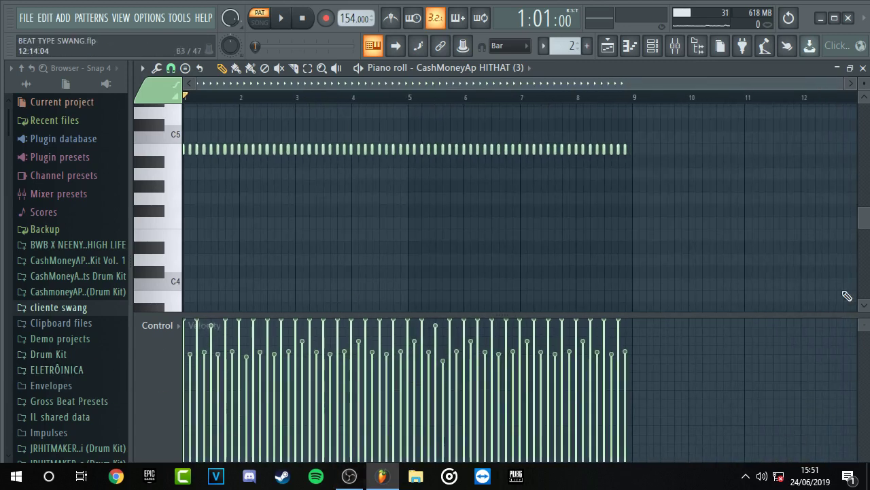
# Set playback to song mode and close the hi-hat piano roll and the channel rack.
pyautogui.click(260, 23)
pyautogui.click(863, 68)
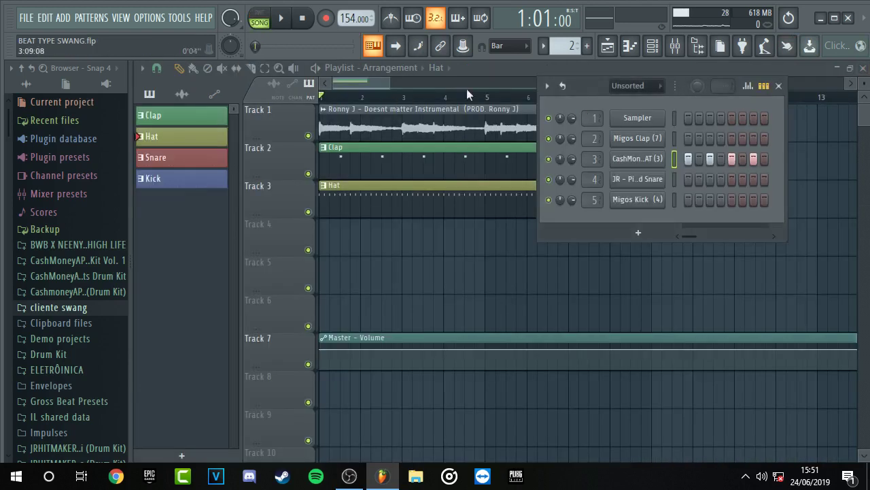
pyautogui.click(779, 86)
# Place the Snare pattern at bar 1 of Track 4 in the playlist.
pyautogui.click(201, 156)
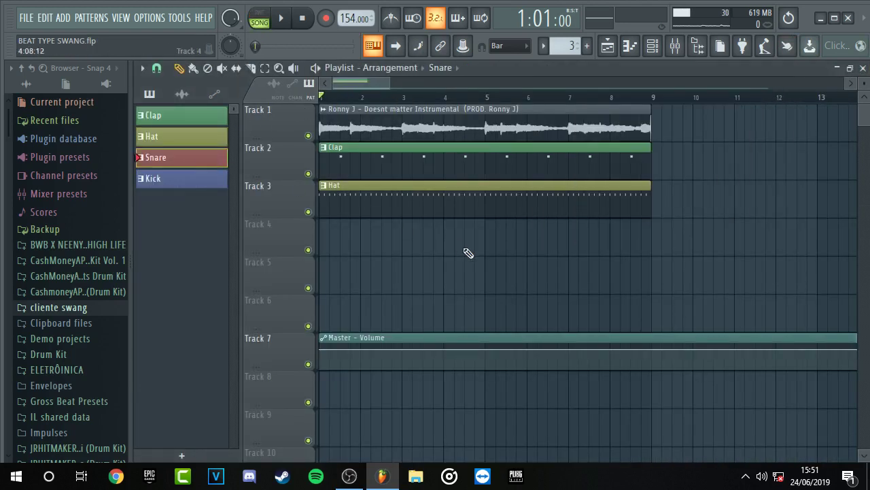
pyautogui.click(463, 243)
pyautogui.moveTo(347, 271); pyautogui.dragTo(320, 272)
pyautogui.rightClick(491, 250)
pyautogui.moveTo(503, 272); pyautogui.dragTo(482, 234)
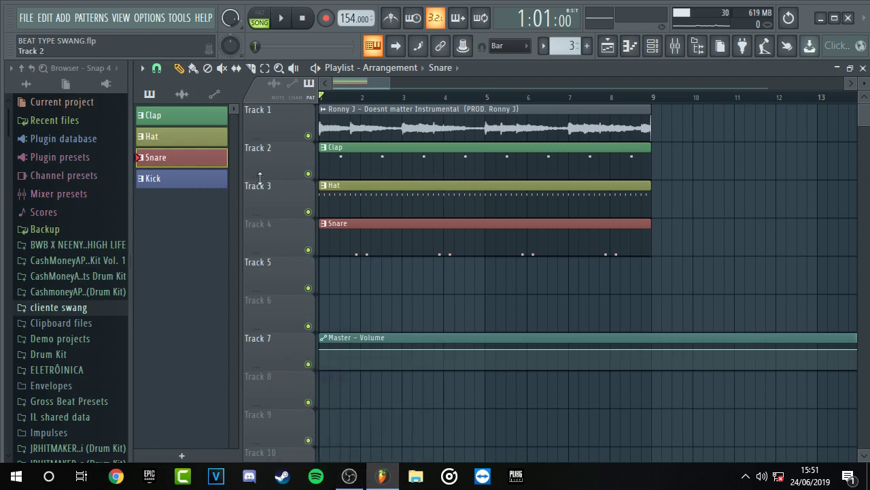
# Audition the Snare pattern alone by soloing Track 4, restore all tracks and stop playback.
pyautogui.keyDown('ctrl'); pyautogui.click(308, 250); pyautogui.keyUp('ctrl')
pyautogui.press('space')
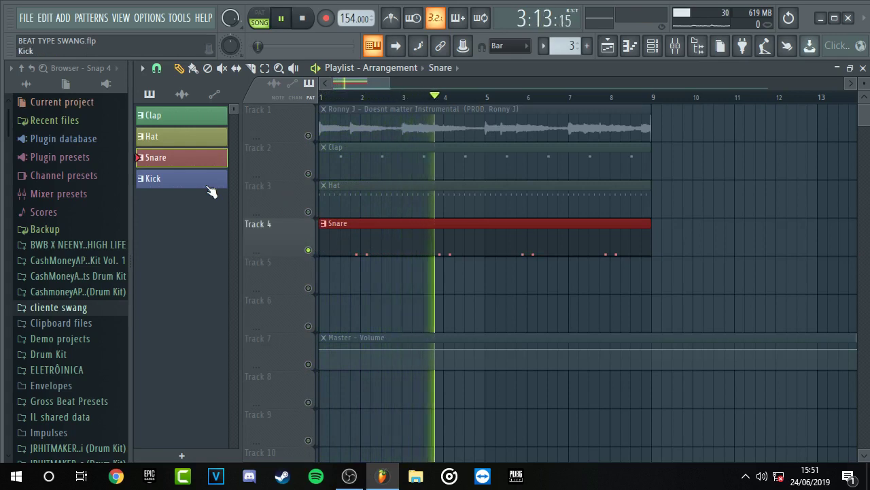
pyautogui.keyDown('ctrl'); pyautogui.click(308, 249); pyautogui.keyUp('ctrl')
pyautogui.press('space')
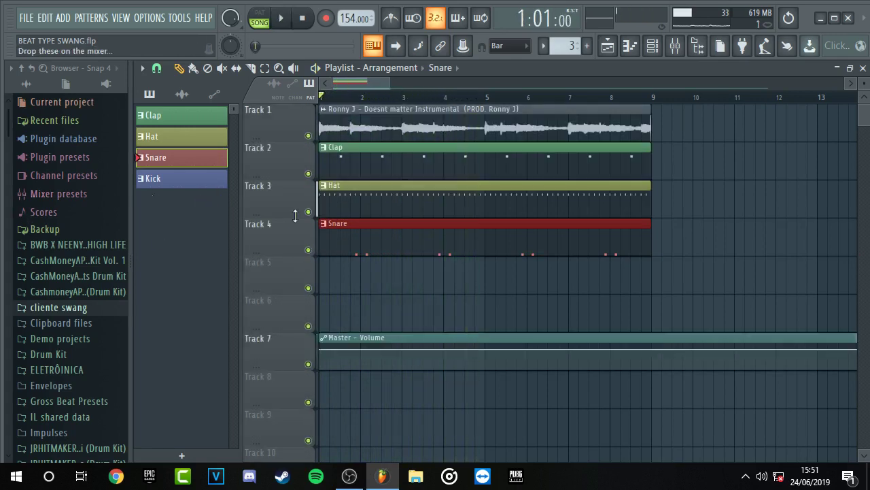
# Place the Kick pattern at bar 1 of Track 5 and audition it soloed, restoring all tracks when finished.
pyautogui.moveTo(365, 271); pyautogui.dragTo(331, 276)
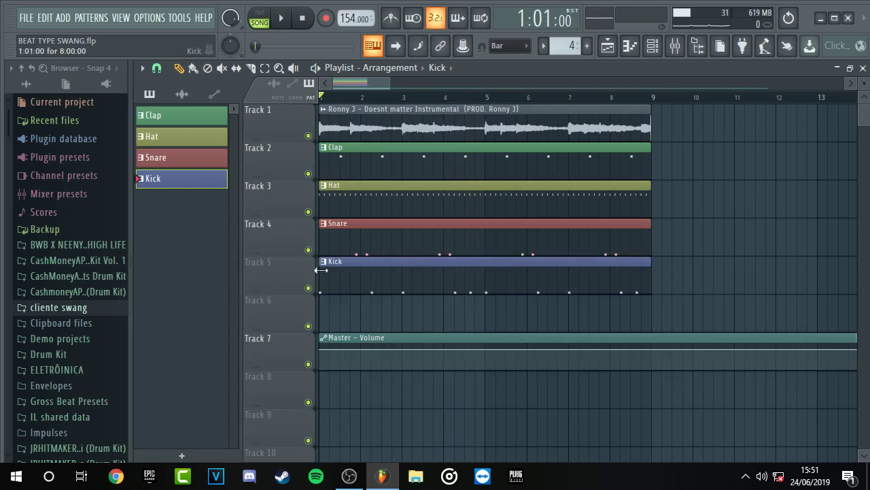
pyautogui.keyDown('ctrl'); pyautogui.click(308, 288); pyautogui.keyUp('ctrl')
pyautogui.press('space')
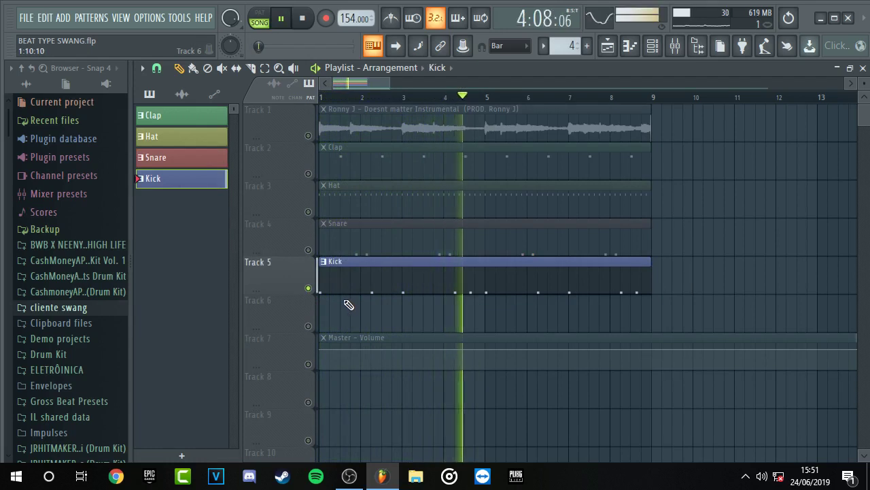
pyautogui.rightClick(309, 289)
pyautogui.press('space')
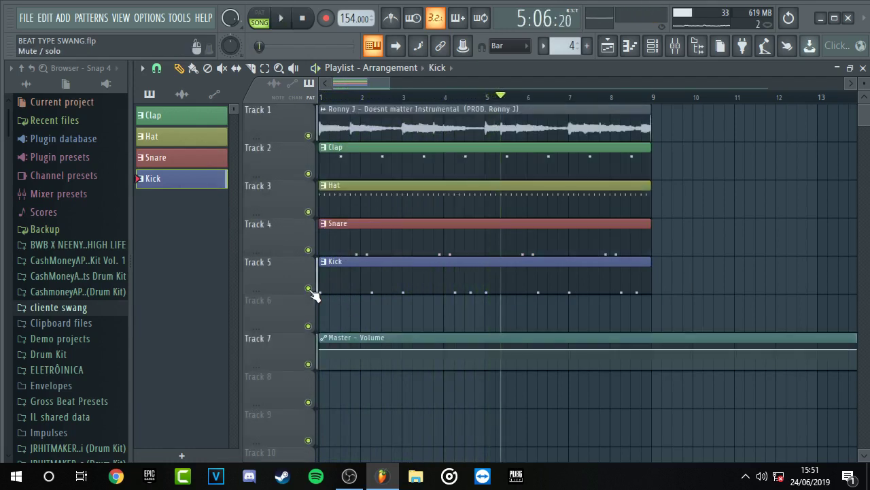
# Mute the instrumental on Track 1 and play the four drum patterns together.
pyautogui.click(309, 138)
pyautogui.click(308, 138)
pyautogui.click(309, 136)
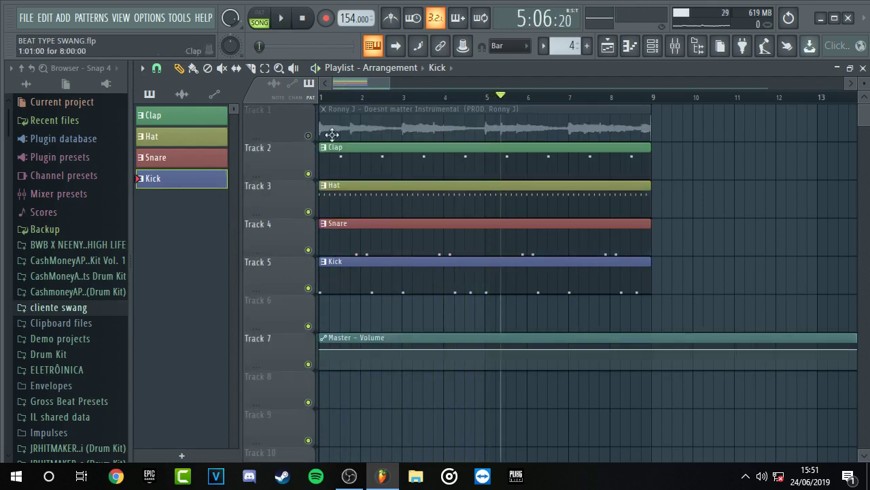
pyautogui.press('space')
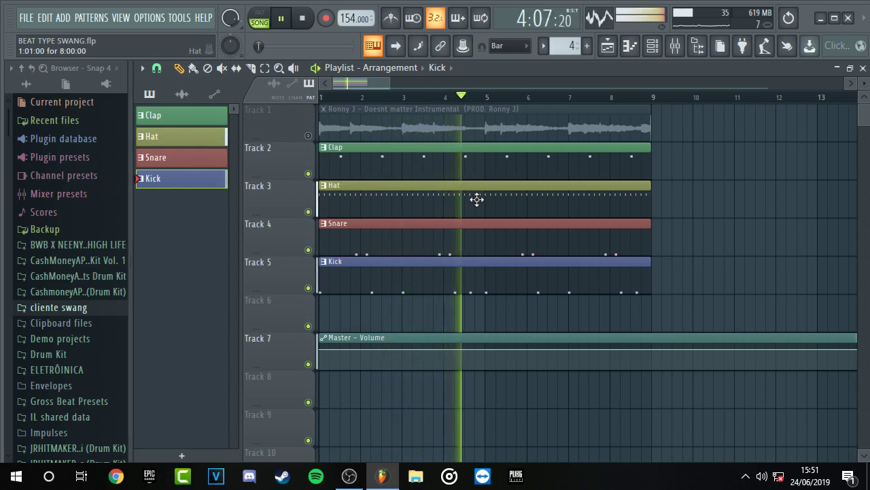
# Lower the volume of the HAT mixer track slightly and return to the playlist.
pyautogui.click(675, 46)
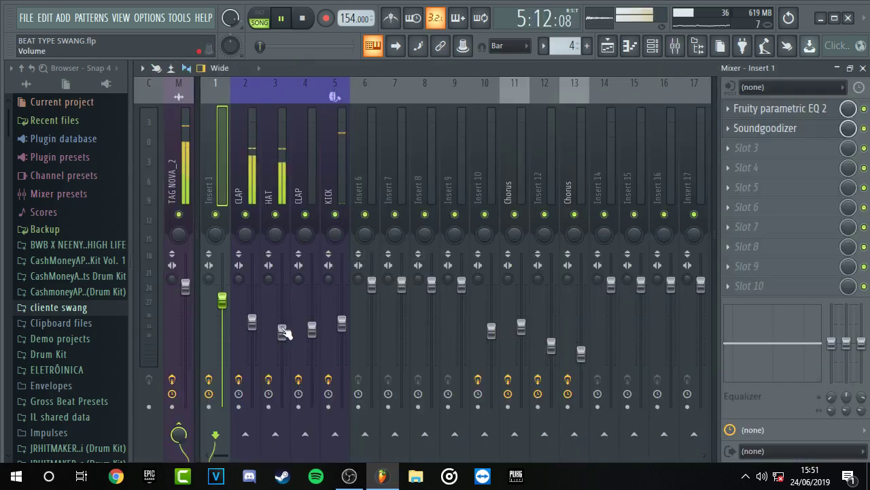
pyautogui.moveTo(282, 329); pyautogui.dragTo(282, 340)
pyautogui.click(862, 68)
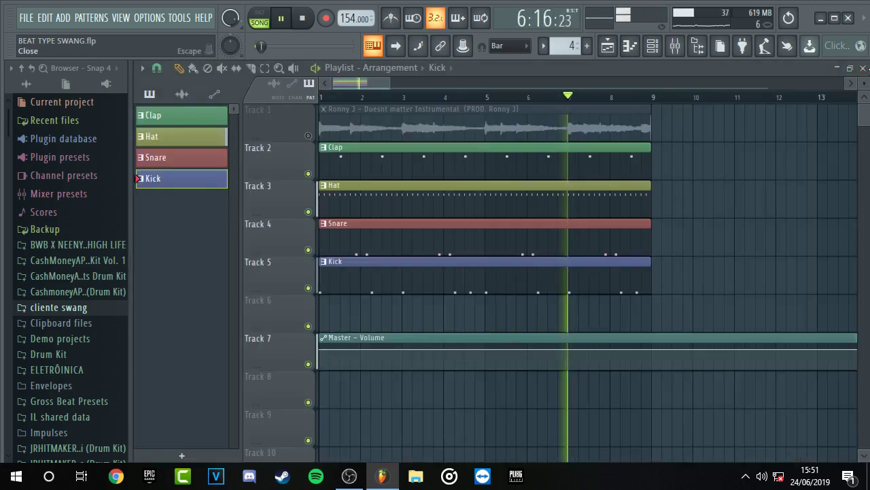
# Stop playback, reactivate all playlist tracks and play the full beat from bar 1.
pyautogui.scroll(-2, 461, 106)
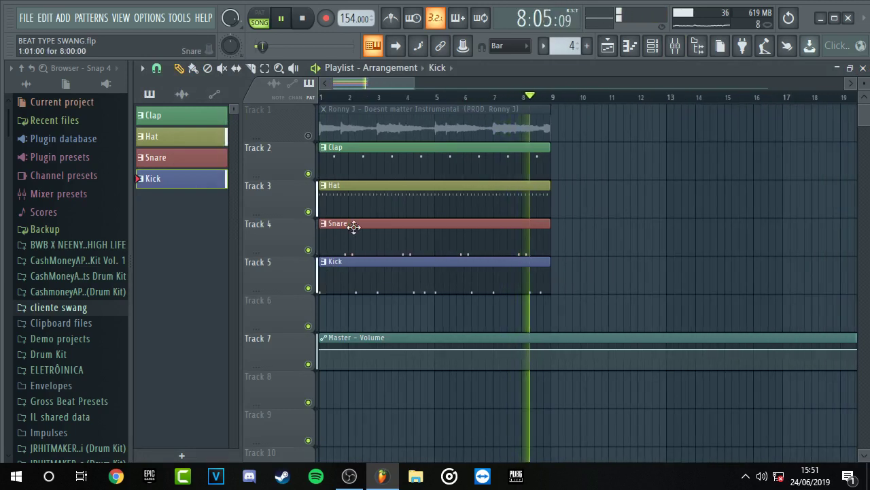
pyautogui.rightClick(308, 287)
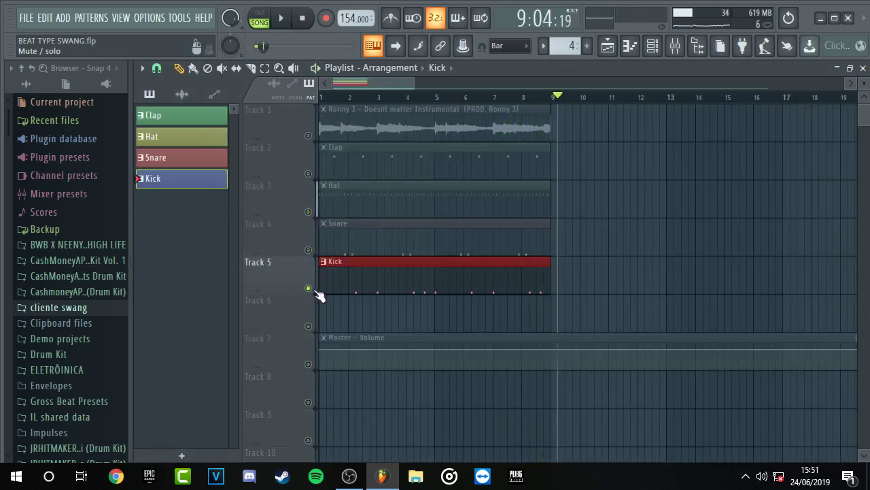
pyautogui.rightClick(310, 288)
pyautogui.click(329, 97)
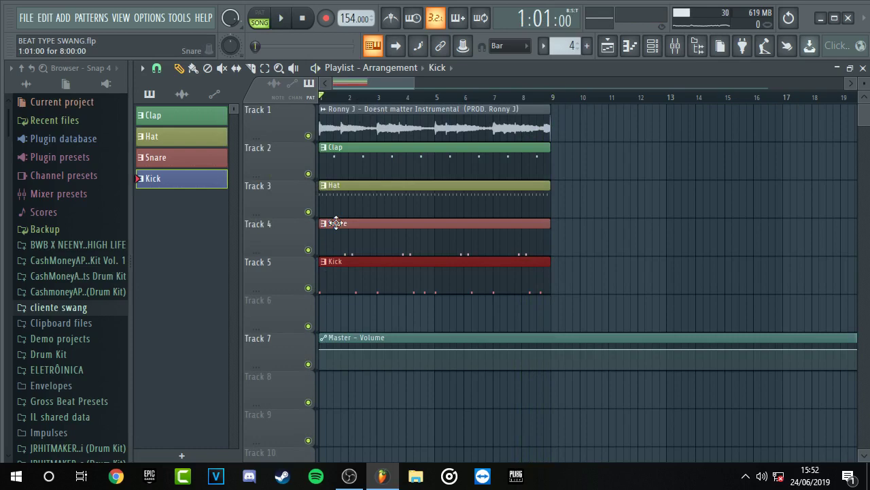
pyautogui.press('space')
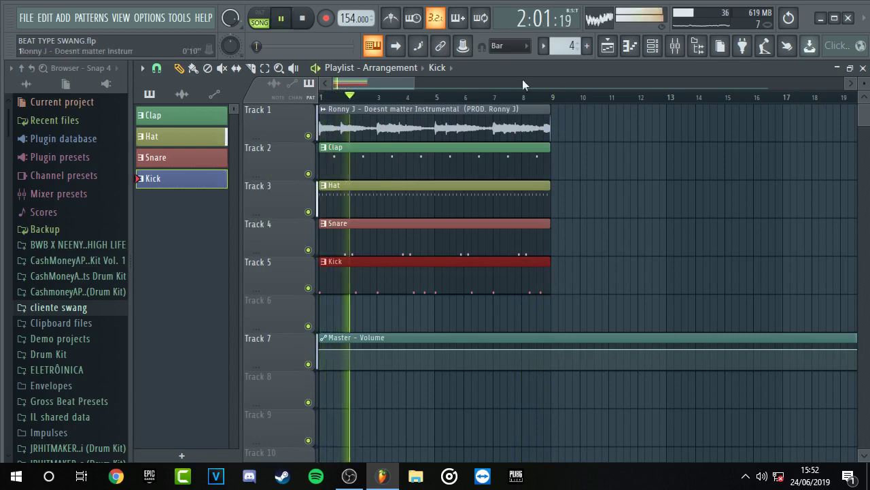
# Balance the mixer by lowering Insert 1 slightly and raising HAT and the CLAP track on insert 4 slightly.
pyautogui.click(675, 45)
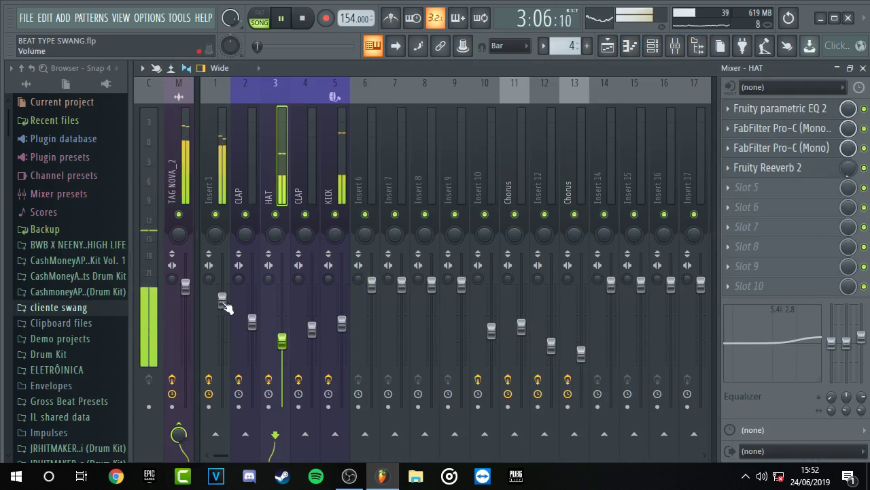
pyautogui.moveTo(223, 302); pyautogui.dragTo(223, 308)
pyautogui.moveTo(282, 341); pyautogui.dragTo(282, 330)
pyautogui.moveTo(312, 329); pyautogui.dragTo(312, 329)
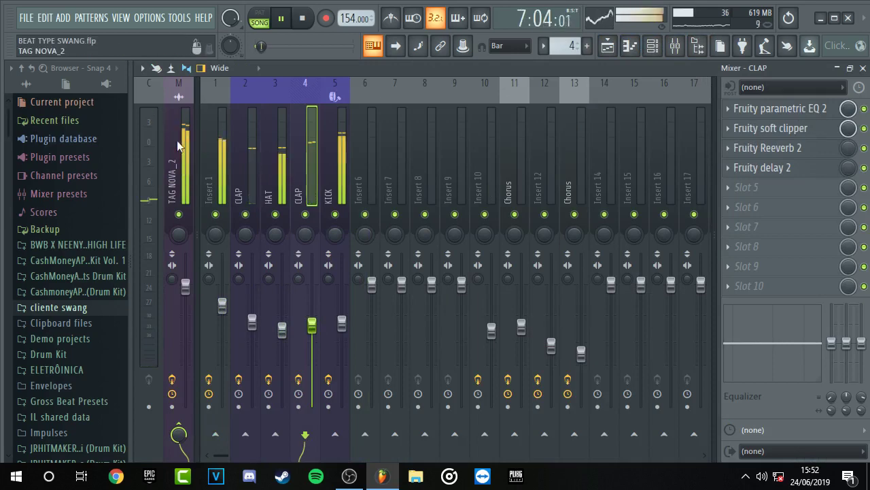
# Show the effect chain of the TAG NOVA_2 master track, return to the playlist and stop playback.
pyautogui.click(170, 121)
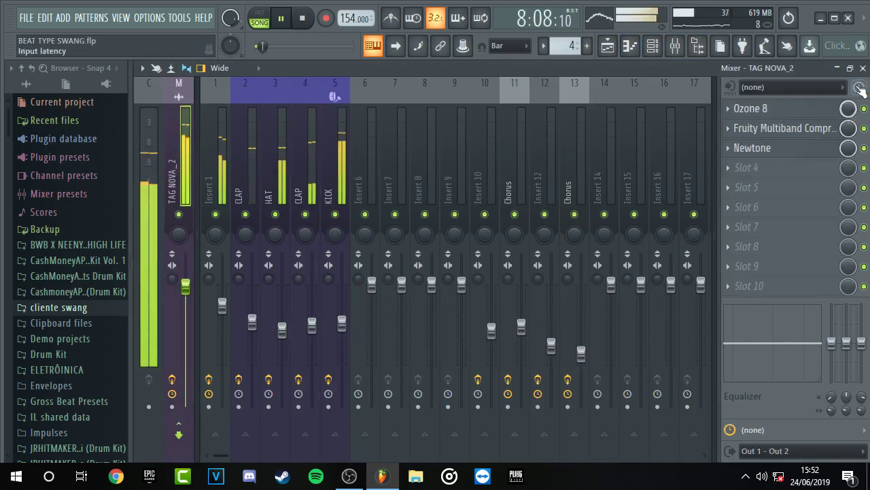
pyautogui.press('F5')
pyautogui.press('space')
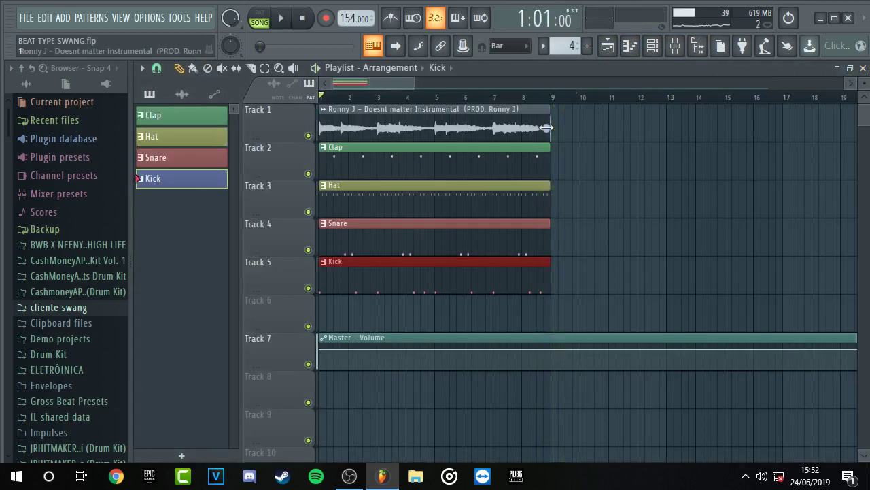
# Audition the instrumental alone by soloing Track 1 from bar 1, and restore all tracks.
pyautogui.scroll(-3, 556, 112)
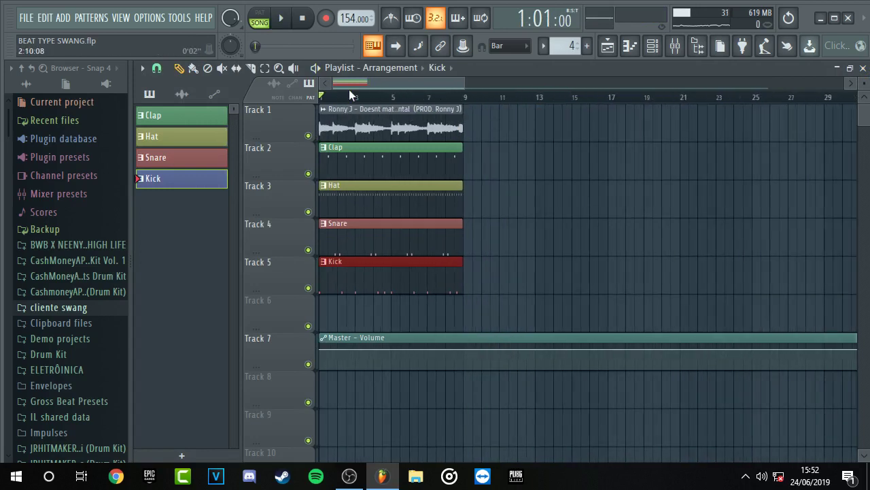
pyautogui.scroll(2, 293, 98)
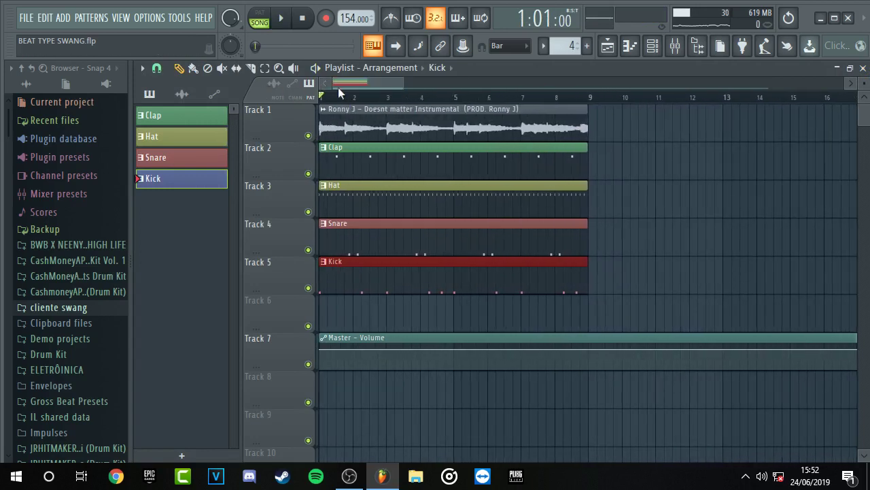
pyautogui.scroll(2, 337, 92)
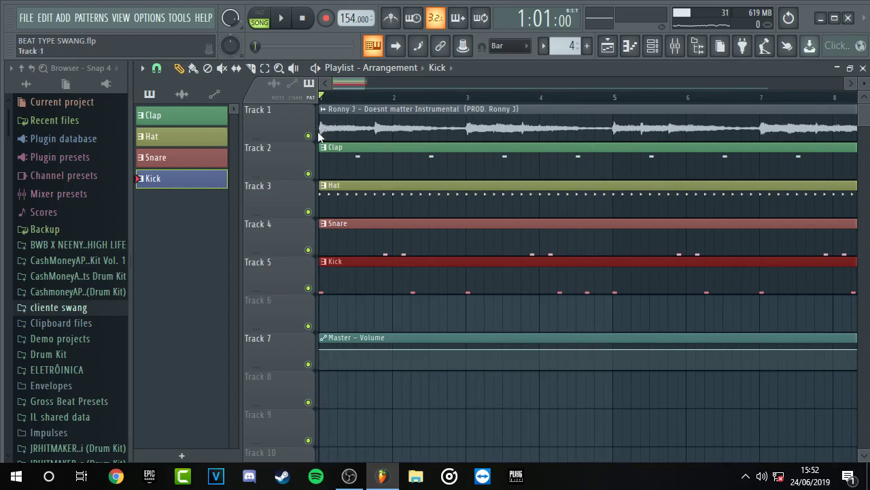
pyautogui.rightClick(308, 135)
pyautogui.press('space')
pyautogui.rightClick(312, 136)
pyautogui.press('space')
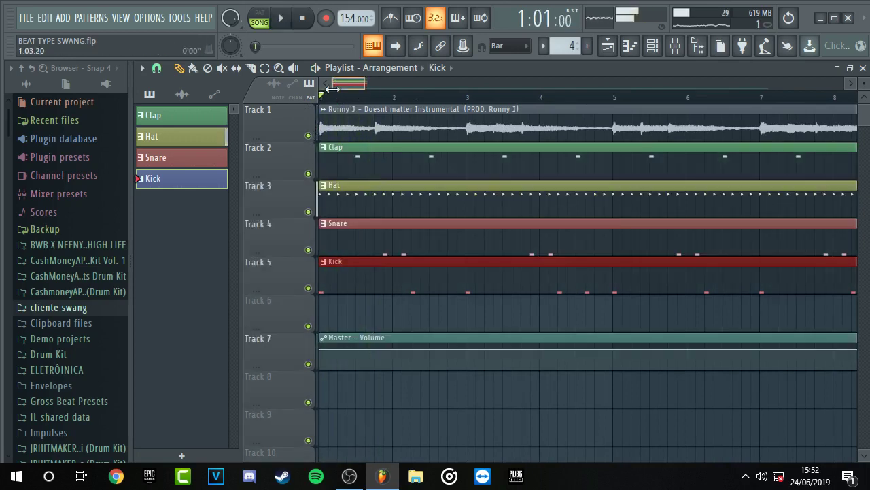
# Play only the drum patterns on Tracks 2 to 5 from bar 1, stop playback and restore all tracks.
pyautogui.press('space')
pyautogui.rightClick(308, 174)
pyautogui.rightClick(308, 212)
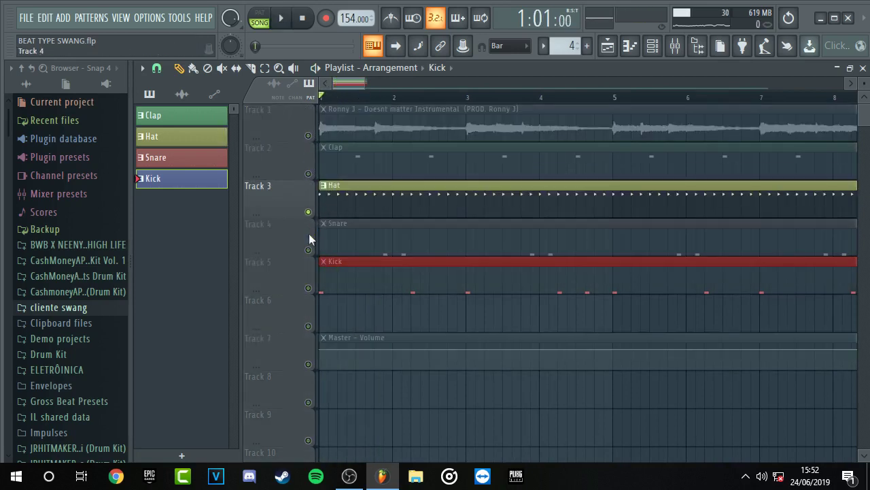
pyautogui.rightClick(308, 249)
pyautogui.click(308, 287)
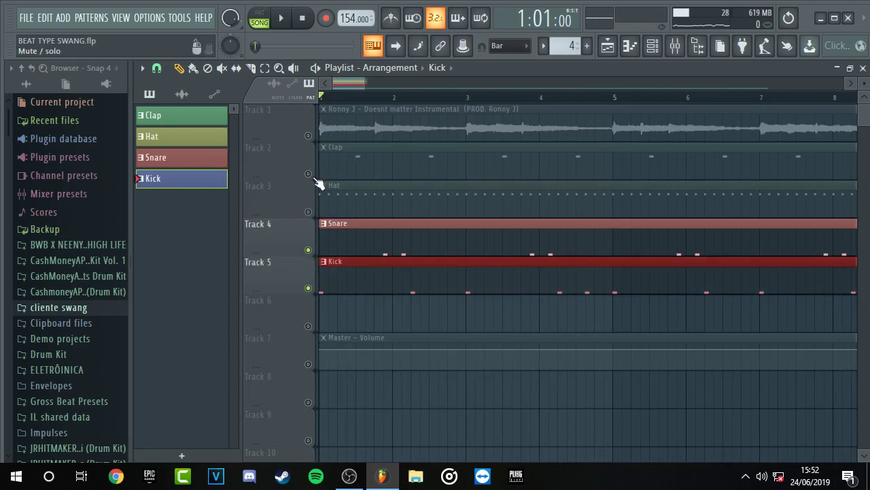
pyautogui.click(308, 174)
pyautogui.click(308, 212)
pyautogui.press('space')
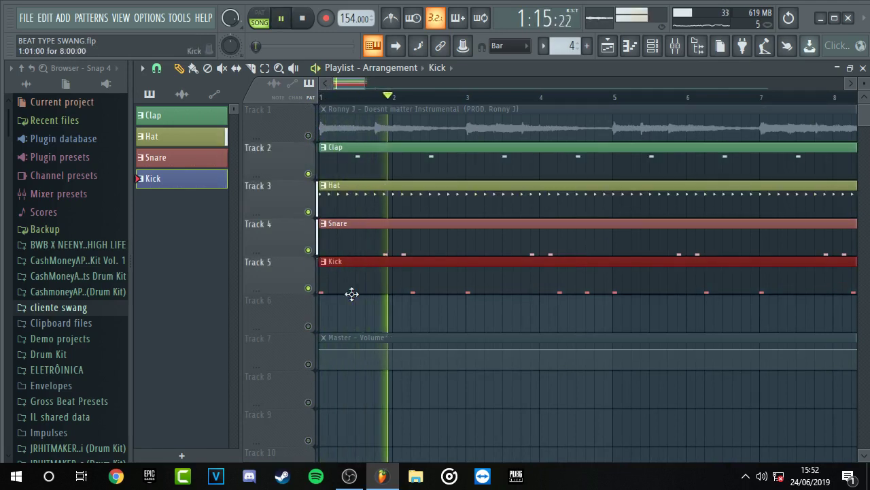
pyautogui.press('space')
pyautogui.rightClick(312, 248)
pyautogui.rightClick(312, 248)
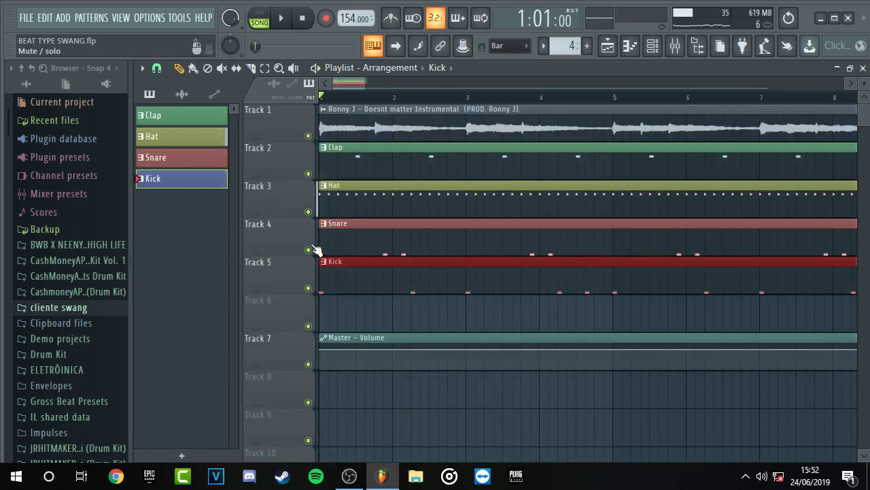
# Examine the Fruity parametric EQ 2 and Fruity soft clipper on the CLAP mixer track at insert 2.
pyautogui.click(677, 45)
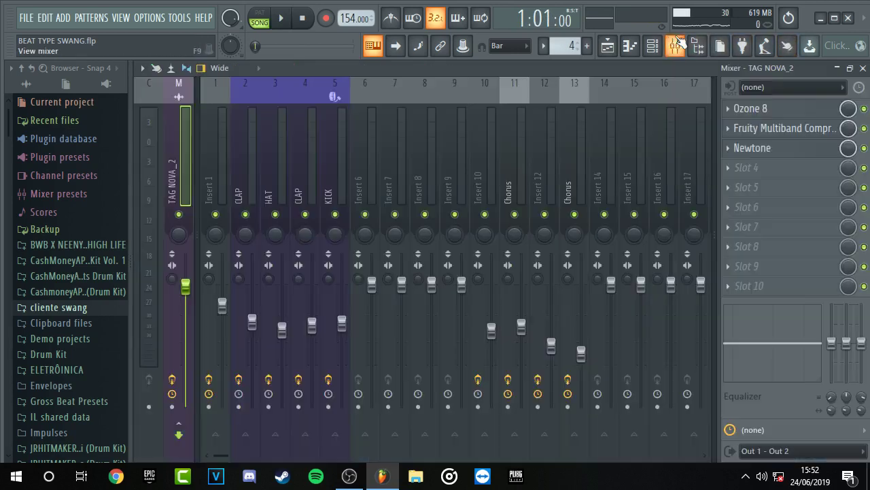
pyautogui.click(221, 129)
pyautogui.click(238, 143)
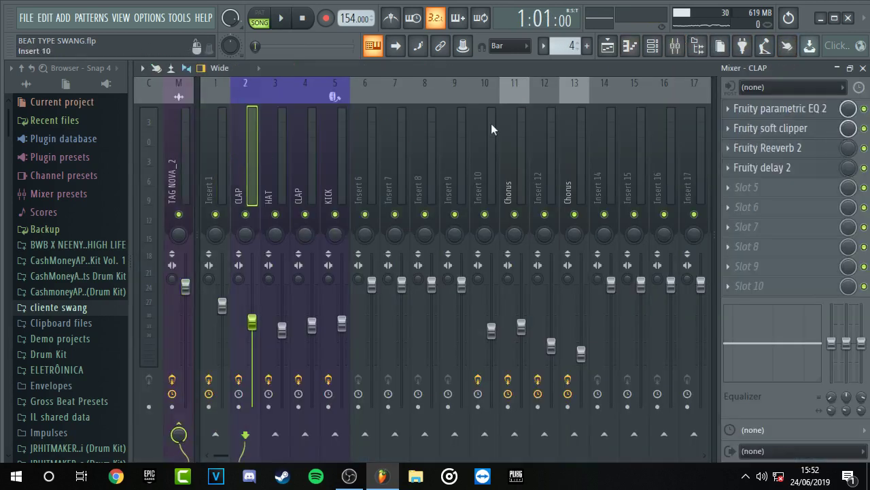
pyautogui.click(792, 109)
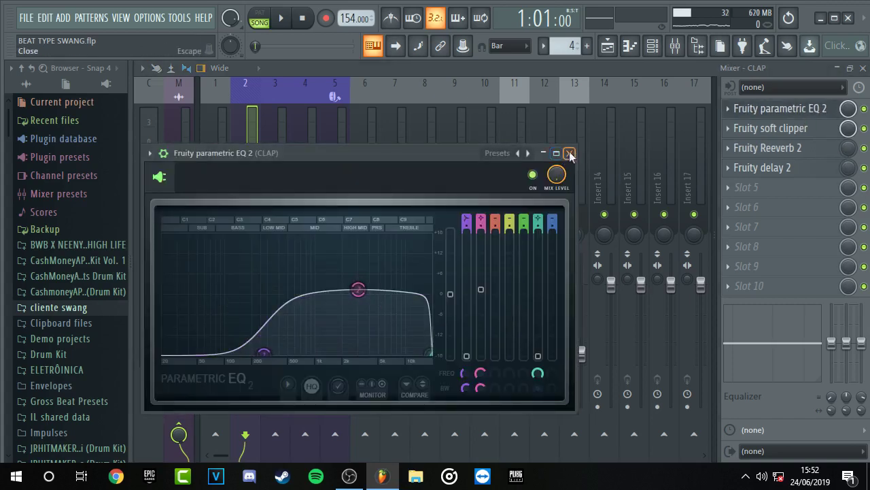
pyautogui.click(569, 153)
pyautogui.click(793, 129)
pyautogui.click(636, 199)
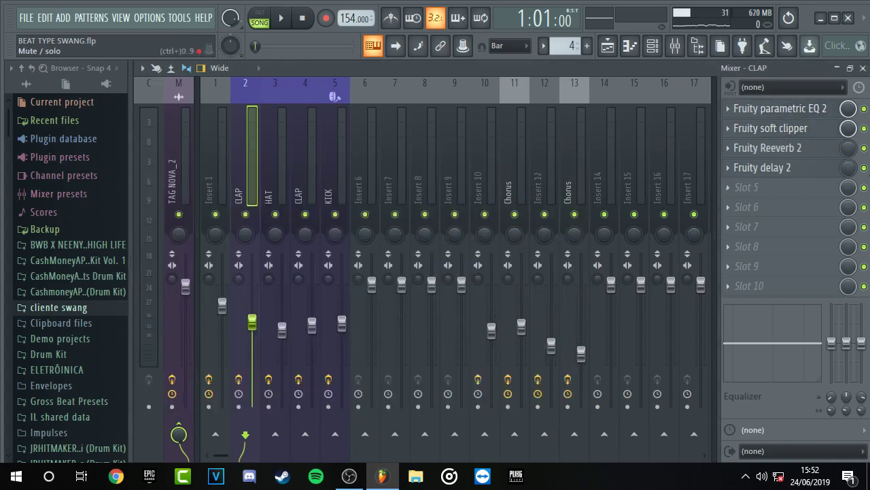
# Examine the Fruity parametric EQ 2 curve on the HAT mixer track at insert 3.
pyautogui.click(266, 165)
pyautogui.click(792, 110)
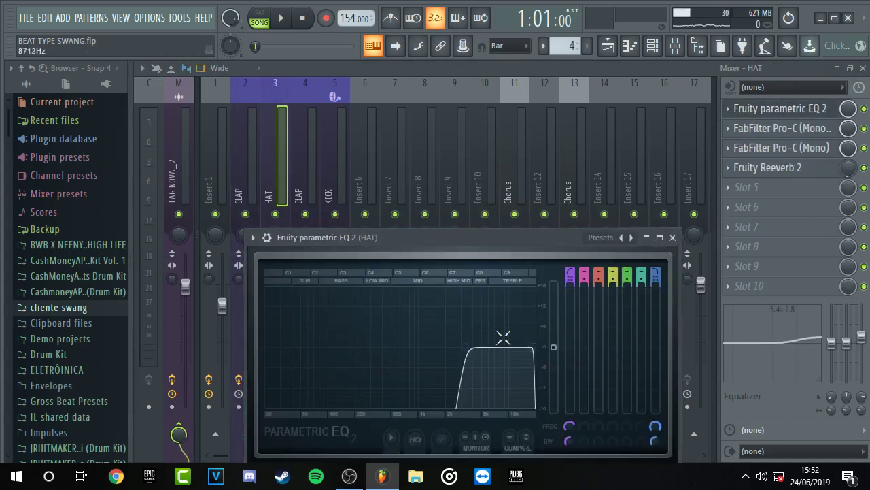
pyautogui.moveTo(539, 237); pyautogui.dragTo(543, 171)
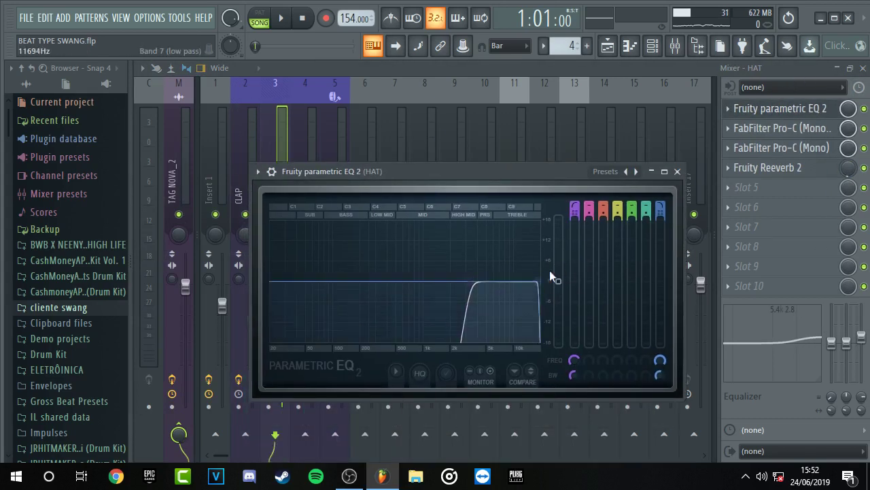
pyautogui.click(678, 171)
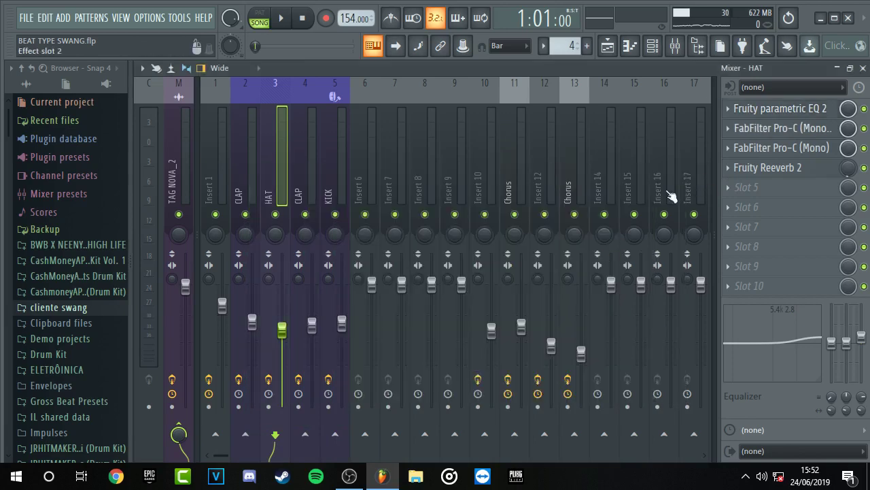
# Examine the two FabFilter Pro-C compressors and the Fruity Reeverb 2 on the HAT mixer track.
pyautogui.click(782, 128)
pyautogui.click(692, 261)
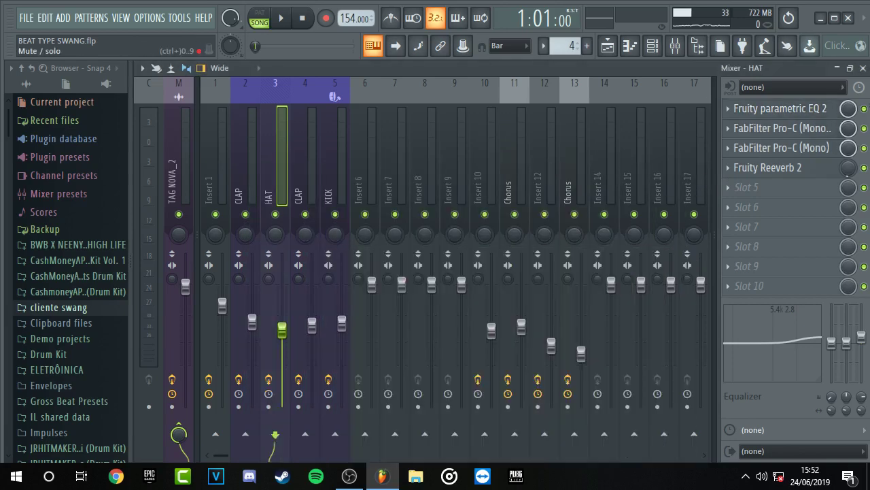
pyautogui.click(814, 151)
pyautogui.click(566, 132)
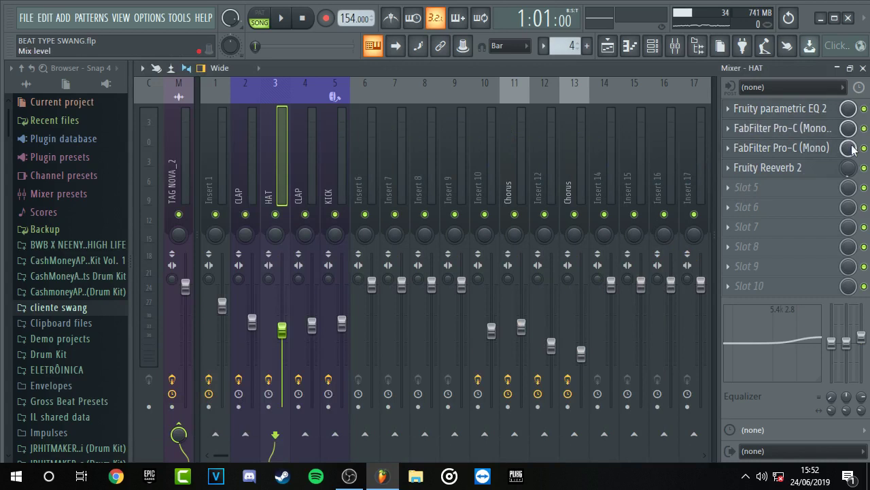
pyautogui.click(802, 175)
pyautogui.click(513, 149)
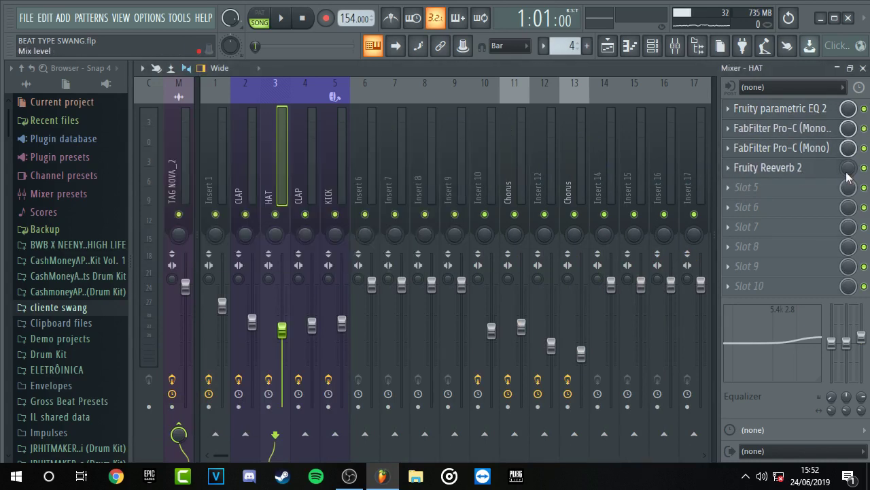
# Examine the Fruity parametric EQ 2 and Fruity soft clipper on the CLAP track at insert 4, playing it soloed for the EQ.
pyautogui.click(314, 162)
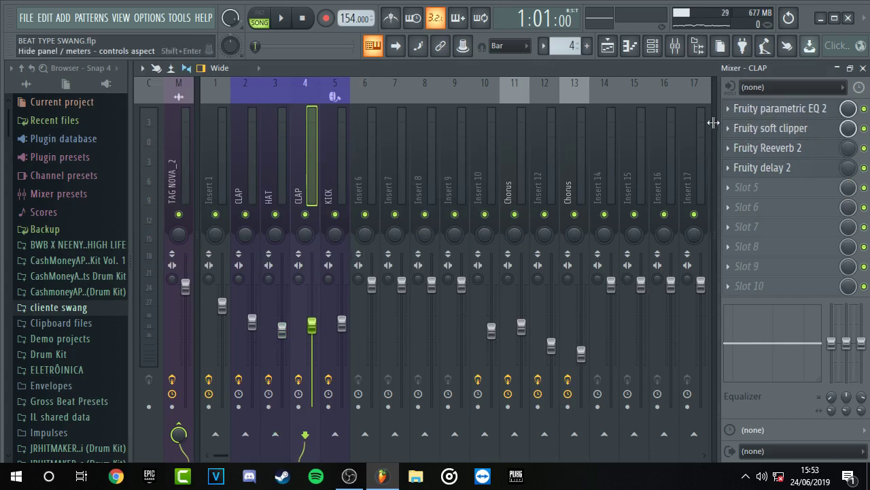
pyautogui.click(771, 114)
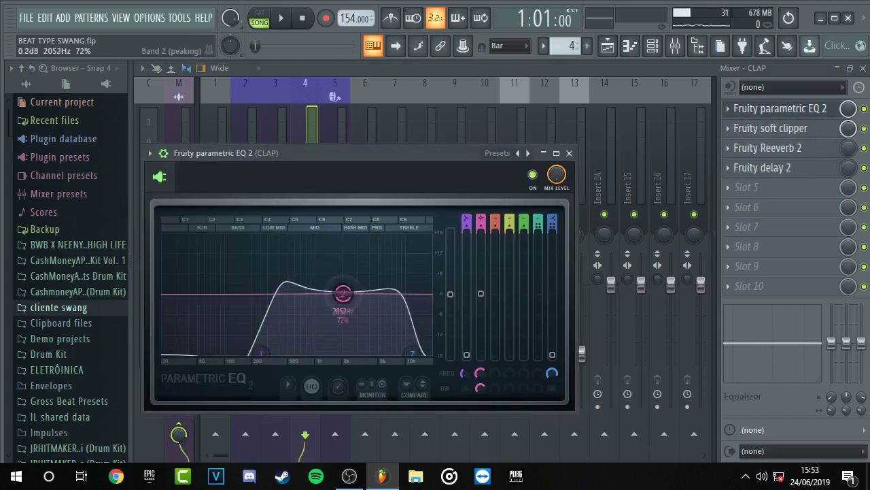
pyautogui.click(571, 155)
pyautogui.press('space')
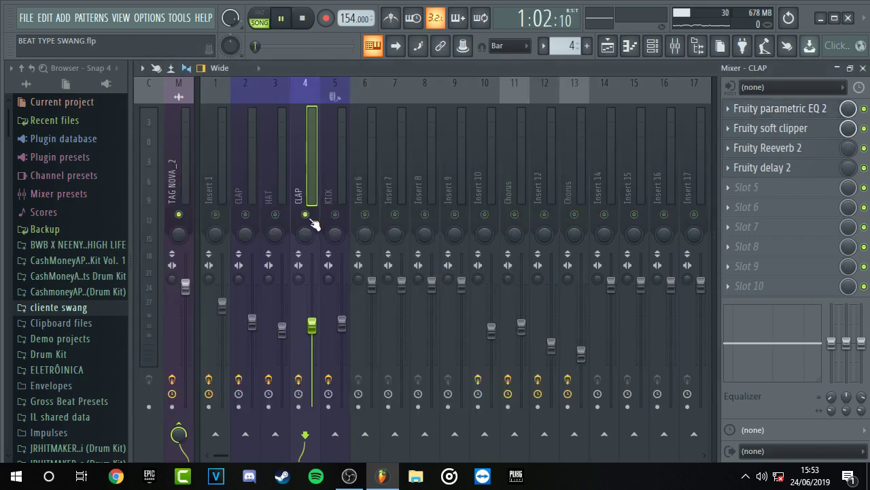
pyautogui.click(819, 113)
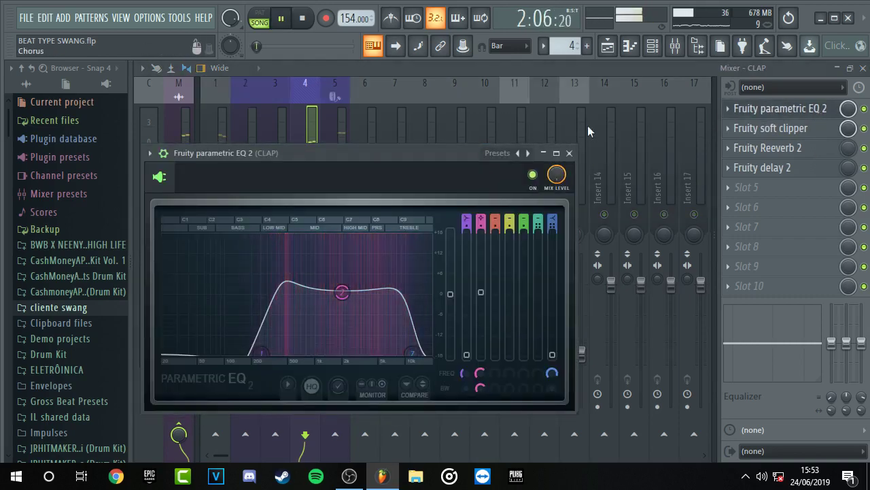
pyautogui.click(570, 153)
pyautogui.press('space')
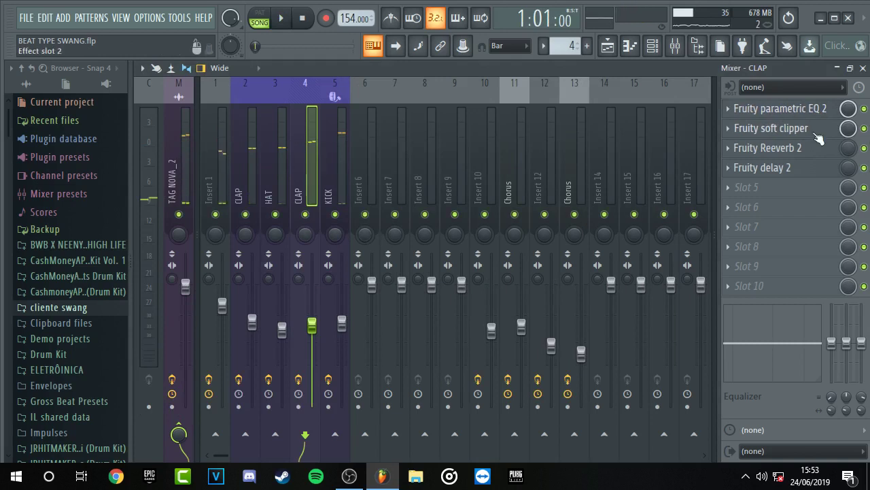
pyautogui.click(813, 129)
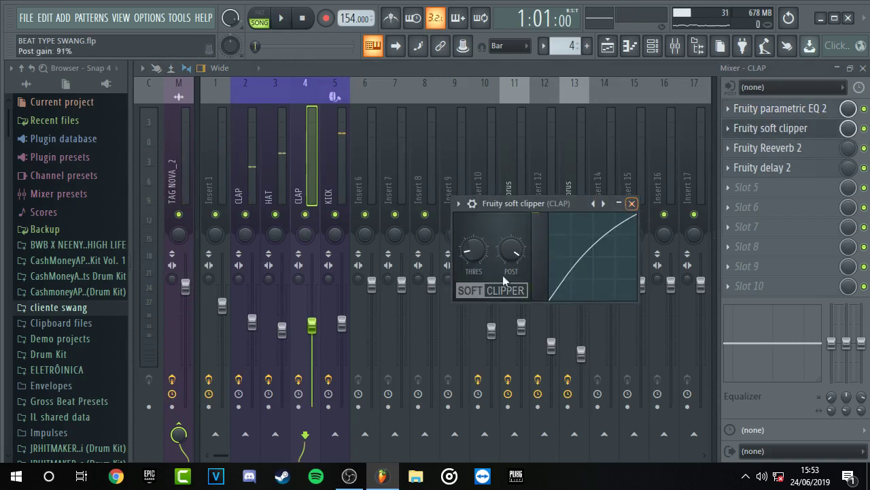
pyautogui.click(631, 204)
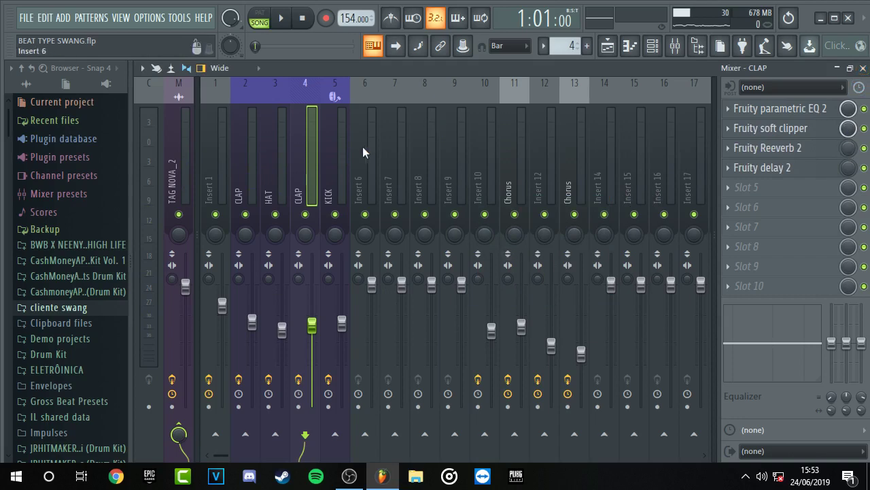
# Examine the Fruity parametric EQ 2 on the KICK mixer track at insert 5 and return to the playlist.
pyautogui.press('Right')
pyautogui.click(818, 113)
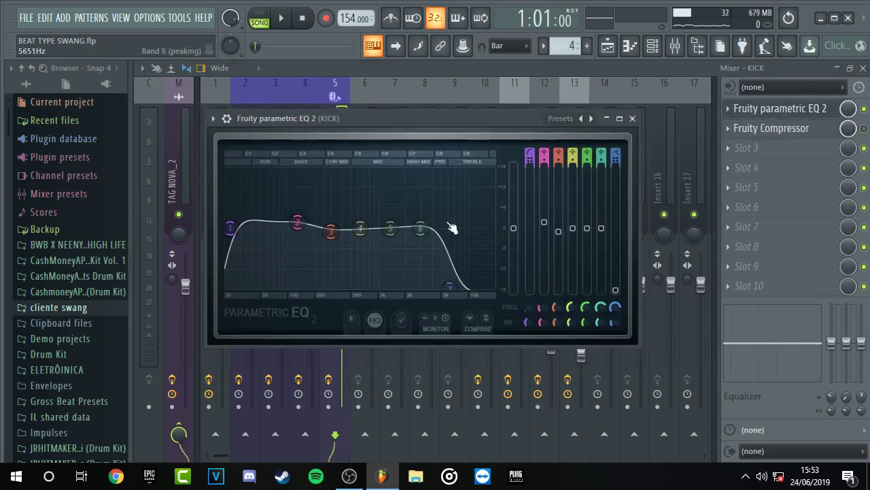
pyautogui.click(632, 119)
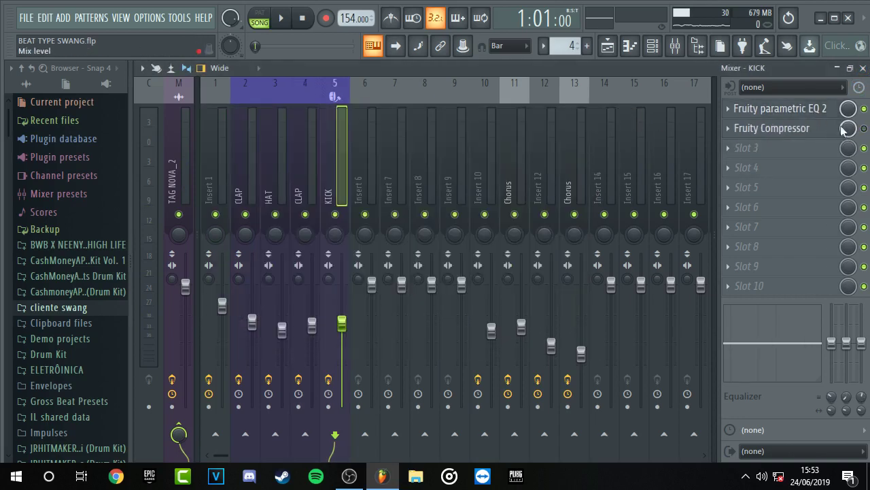
pyautogui.click(863, 69)
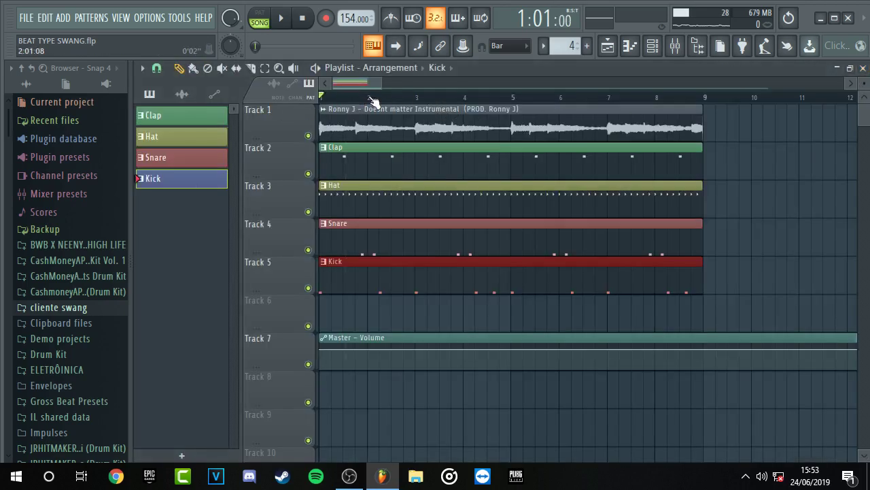
# Play the beat while slightly lowering the HAT level and raising Insert 1 in the mixer, then stop and return to the playlist.
pyautogui.press('space')
pyautogui.scroll(-5, 375, 100)
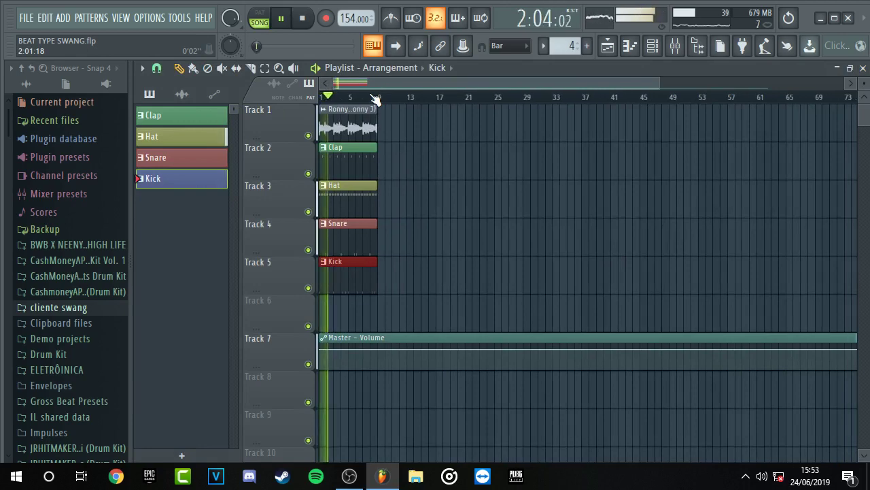
pyautogui.click(675, 45)
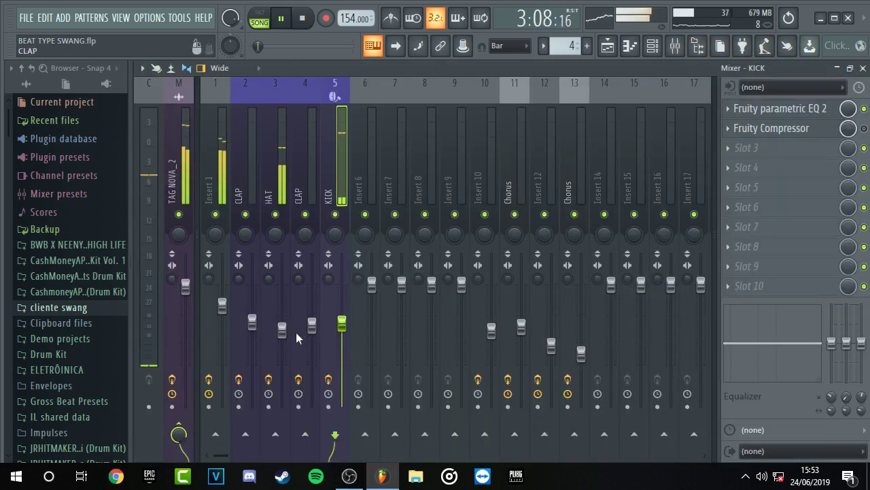
pyautogui.moveTo(282, 331); pyautogui.dragTo(282, 337)
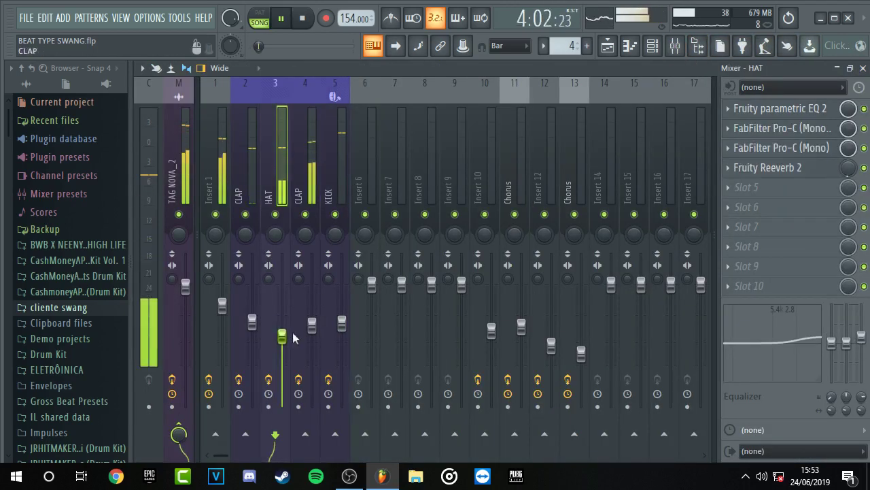
pyautogui.click(231, 313)
pyautogui.press('space')
pyautogui.press('F5')
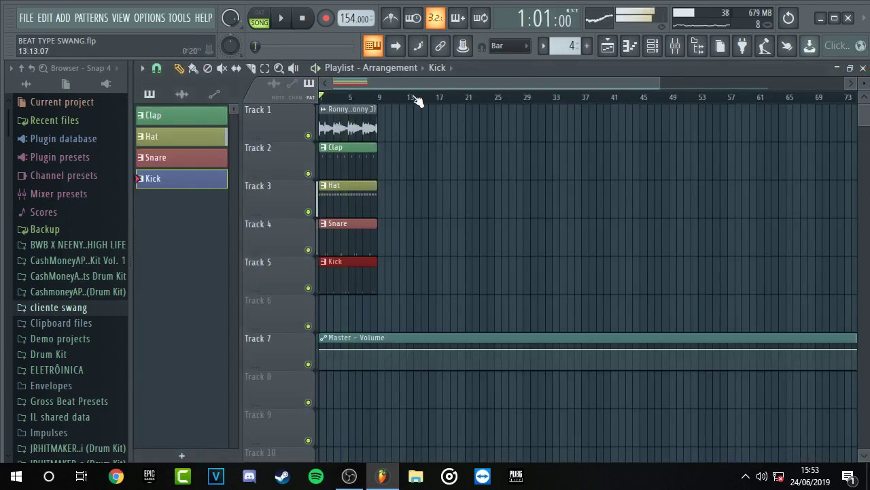
# Duplicate the instrumental, Clap, Hat, Snare and Kick clips on Tracks 1 to 5 end to end up to bar 105.
pyautogui.click(267, 68)
pyautogui.scroll(-3, 385, 142)
pyautogui.scroll(-2, 417, 99)
pyautogui.scroll(3, 402, 130)
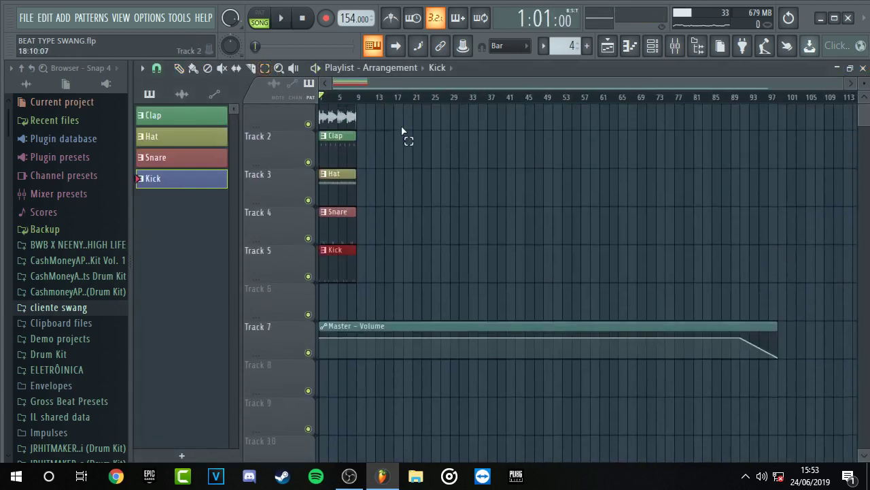
pyautogui.moveTo(400, 130); pyautogui.dragTo(254, 252)
pyautogui.moveTo(427, 121); pyautogui.dragTo(215, 314)
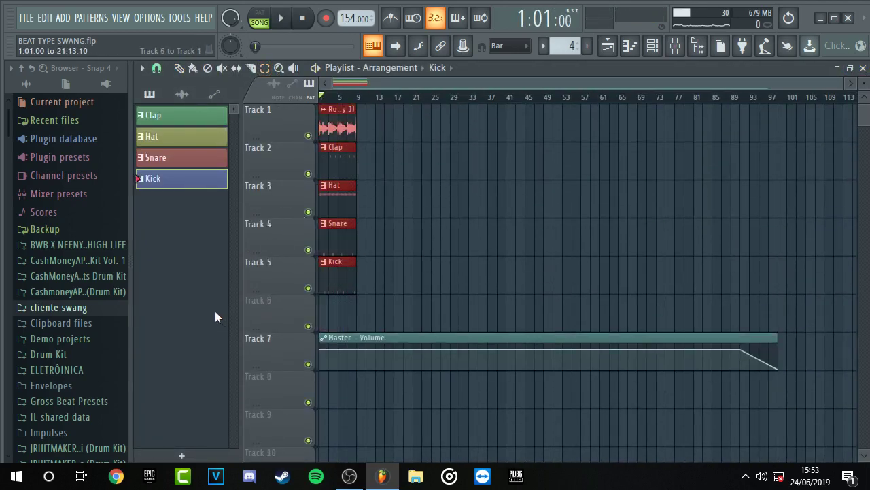
pyautogui.hotkey('ctrl', 'b')
pyautogui.hotkey('ctrl', 'b')
pyautogui.hotkey('ctrl', 'b')
pyautogui.hotkey('ctrl', 'b')
pyautogui.hotkey('ctrl', 'b')
pyautogui.hotkey('ctrl', 'b')
pyautogui.hotkey('ctrl', 'b')
pyautogui.hotkey('ctrl', 'b')
pyautogui.hotkey('ctrl', 'b')
pyautogui.hotkey('ctrl', 'b')
pyautogui.hotkey('ctrl', 'b')
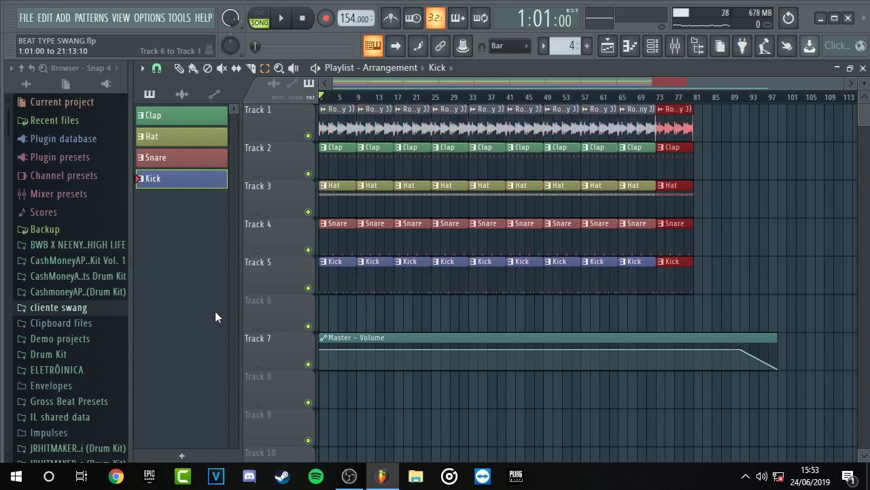
pyautogui.hotkey('ctrl', 'b')
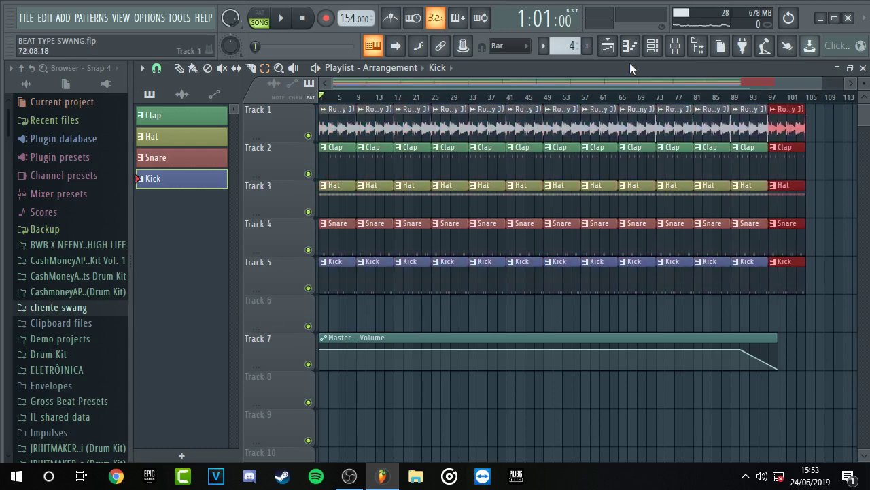
pyautogui.click(474, 401)
# Delete the Clap, Hat, Snare and Kick clips before bar 17, leaving only the instrumental as the intro.
pyautogui.scroll(4, 356, 90)
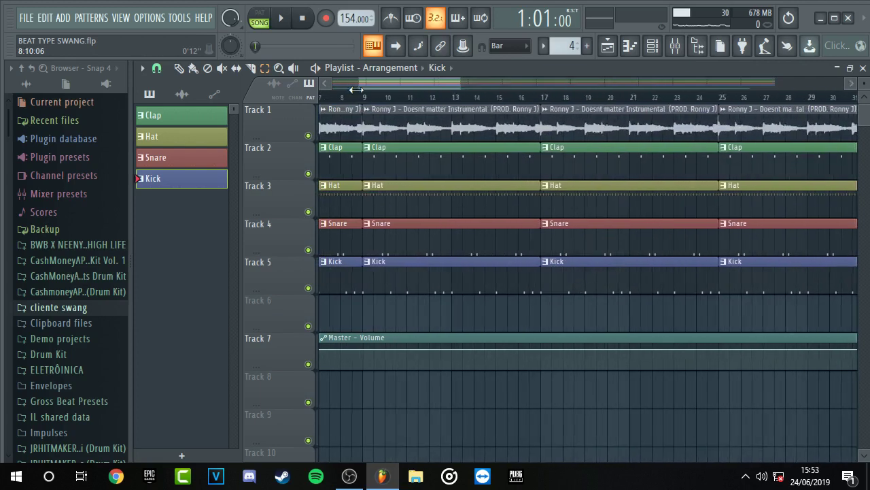
pyautogui.moveTo(383, 84); pyautogui.dragTo(323, 93)
pyautogui.rightClick(374, 167)
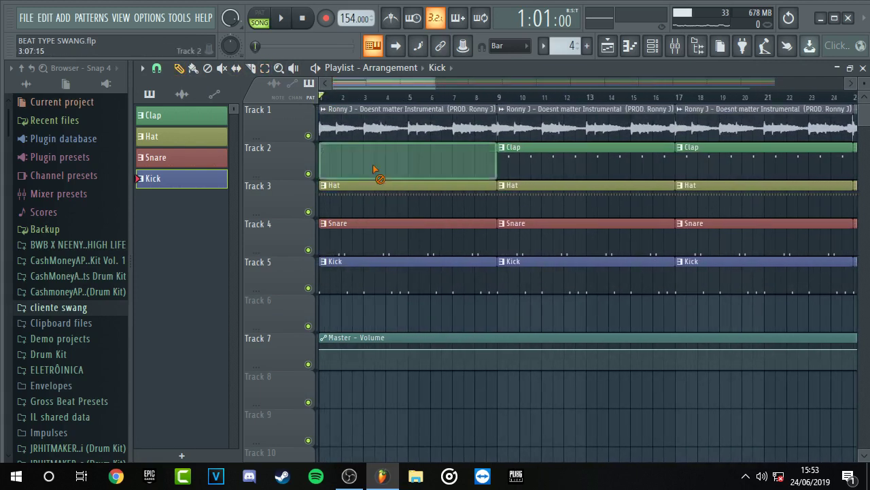
pyautogui.rightClick(391, 202)
pyautogui.rightClick(421, 233)
pyautogui.rightClick(524, 163)
pyautogui.rightClick(530, 202)
pyautogui.rightClick(535, 240)
pyautogui.rightClick(517, 271)
pyautogui.rightClick(460, 289)
# Play the instrumental intro from bar 1 and from about bar 8.
pyautogui.press('space')
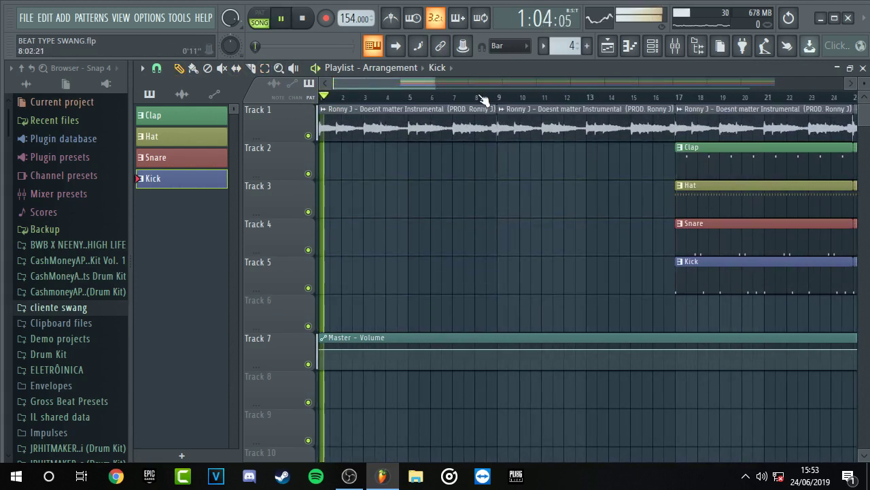
pyautogui.click(480, 96)
pyautogui.scroll(-3, 481, 96)
# Place the TAG NOVA_2 audio clip at the start of Track 2.
pyautogui.click(184, 94)
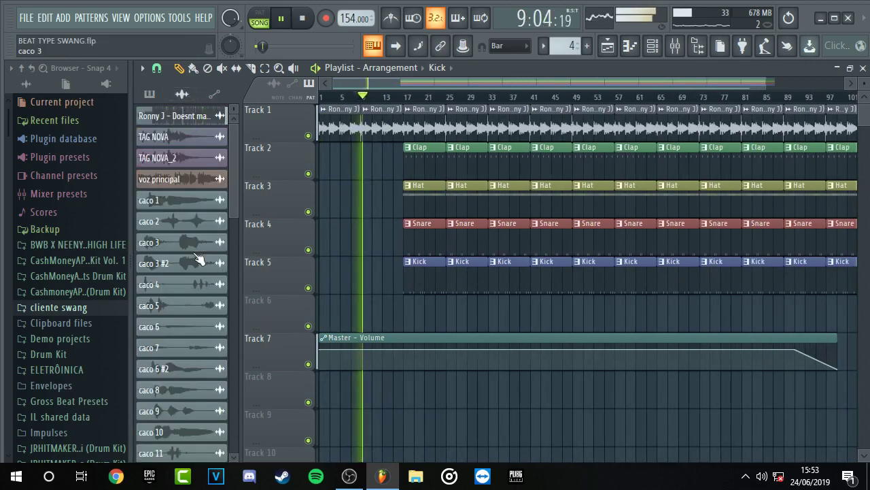
pyautogui.click(197, 117)
pyautogui.click(197, 137)
pyautogui.press('space')
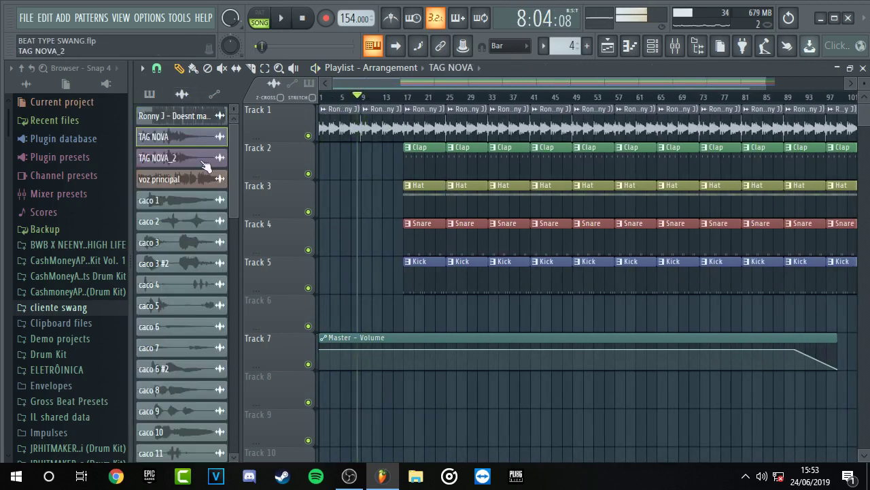
pyautogui.click(204, 163)
pyautogui.click(340, 163)
pyautogui.moveTo(346, 159); pyautogui.dragTo(327, 159)
# Play the intro with the tag from bar 1, lower the master level to about 82%, and return to the playlist.
pyautogui.press('space')
pyautogui.click(325, 96)
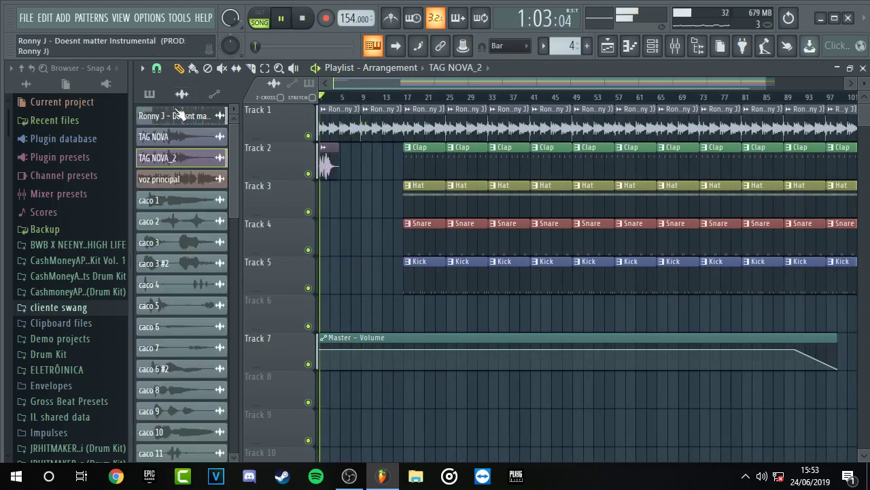
pyautogui.scroll(2, 353, 95)
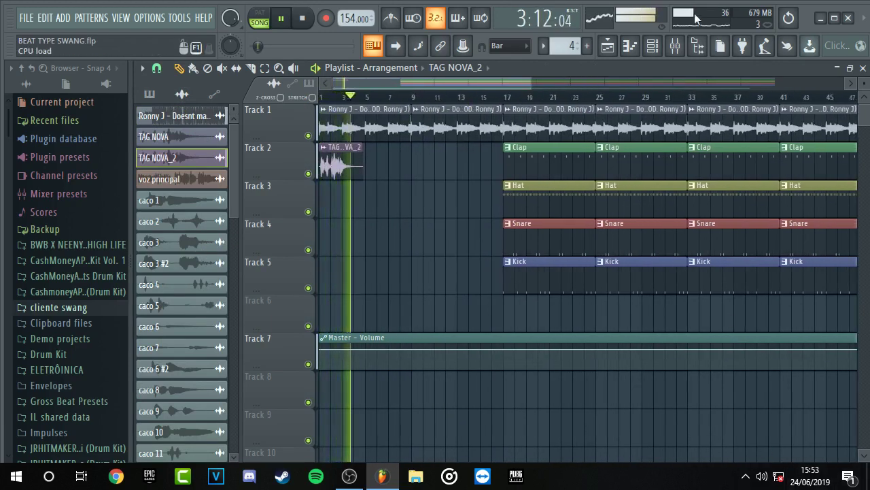
pyautogui.click(675, 45)
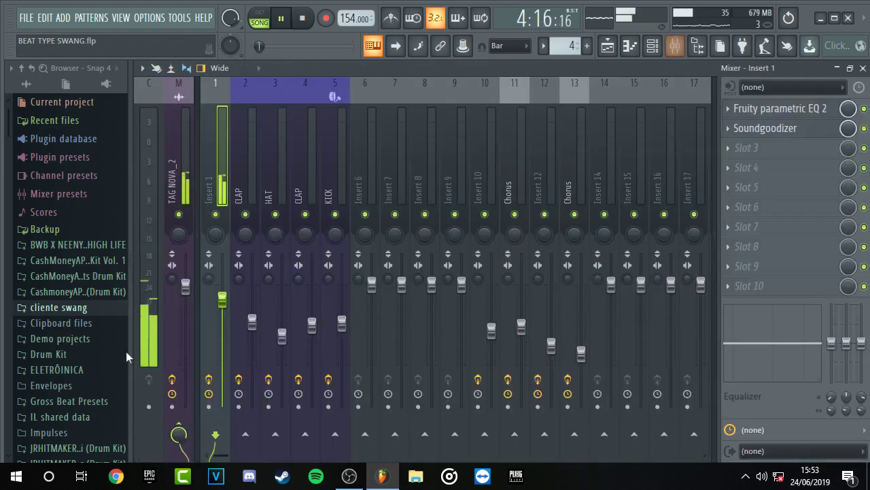
pyautogui.moveTo(186, 291); pyautogui.dragTo(186, 317)
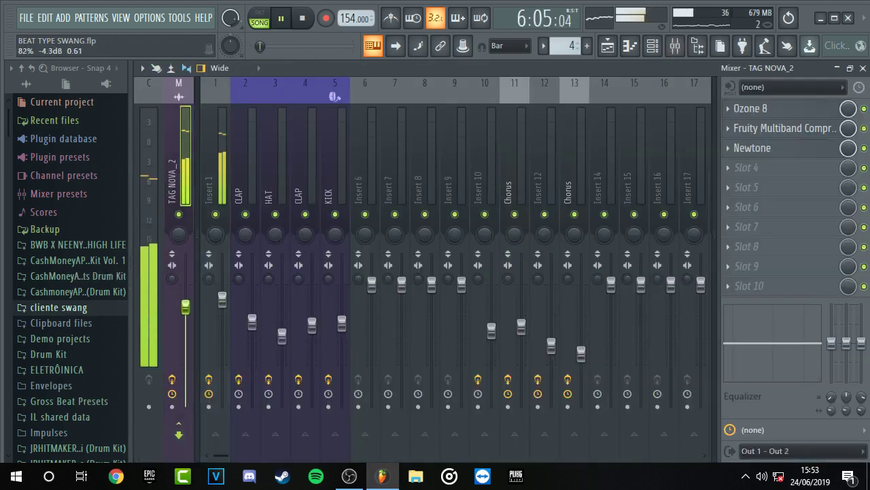
pyautogui.click(863, 68)
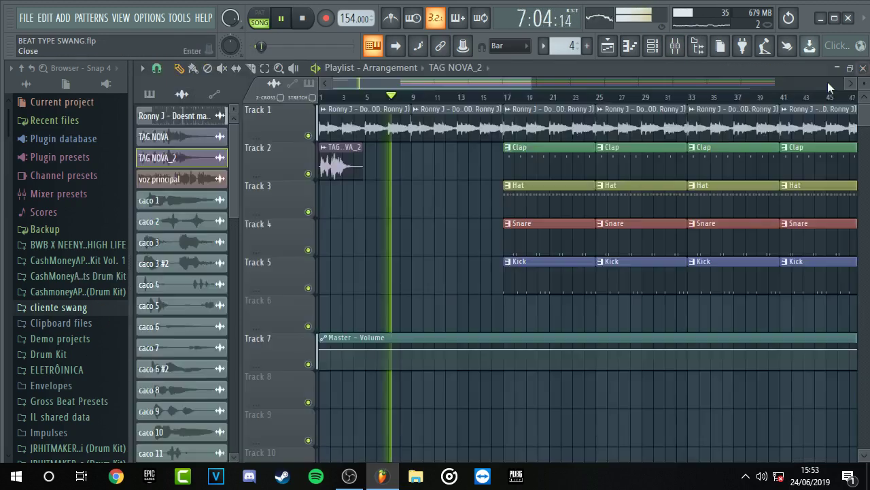
# Audition the drum entry by playing the arrangement from bar 15, and stop playback.
pyautogui.click(486, 97)
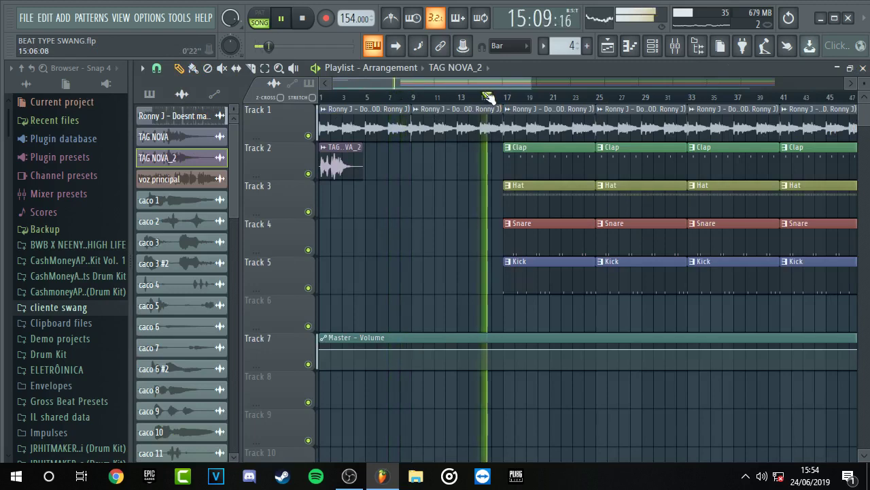
pyautogui.scroll(-2, 493, 98)
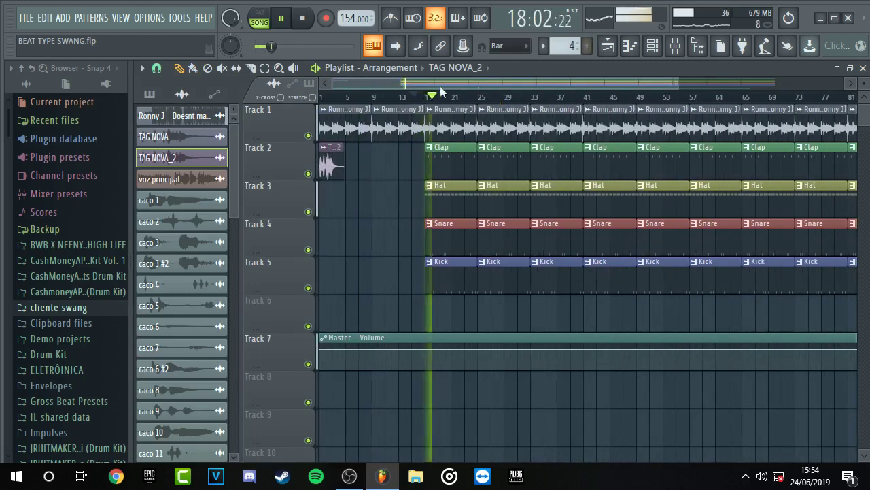
pyautogui.scroll(-1, 443, 102)
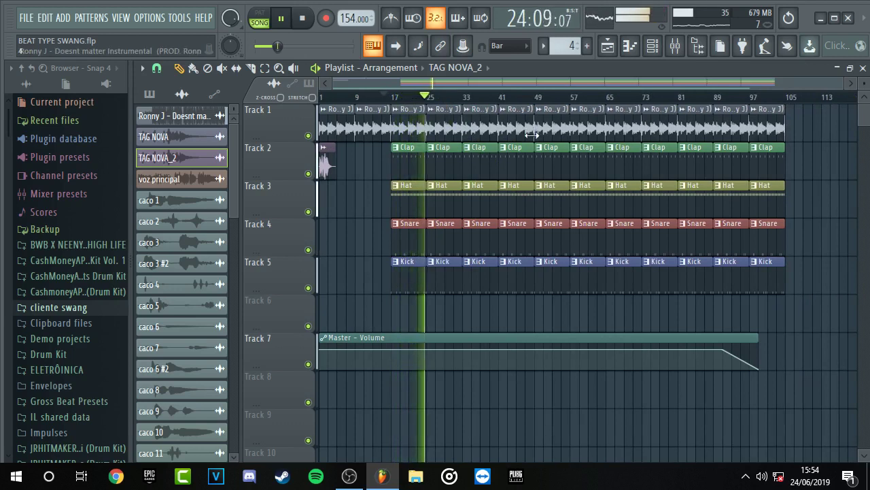
pyautogui.press('space')
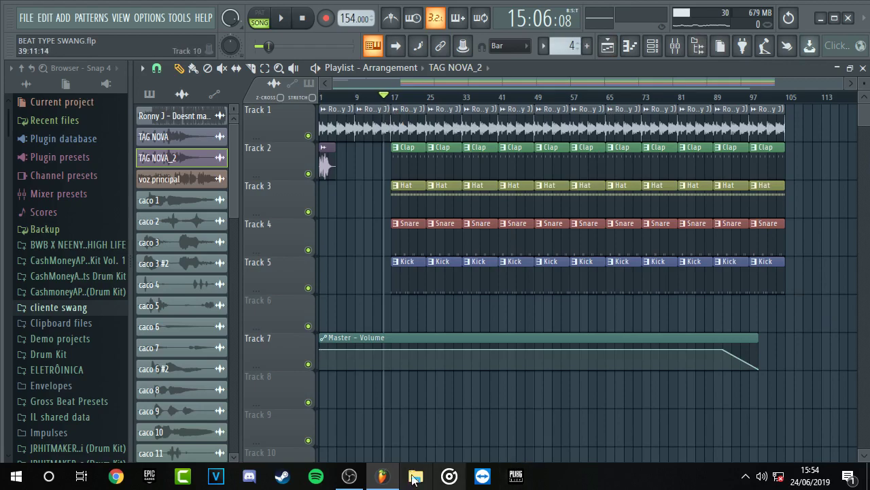
pyautogui.moveTo(349, 475)
pyautogui.click(353, 412)
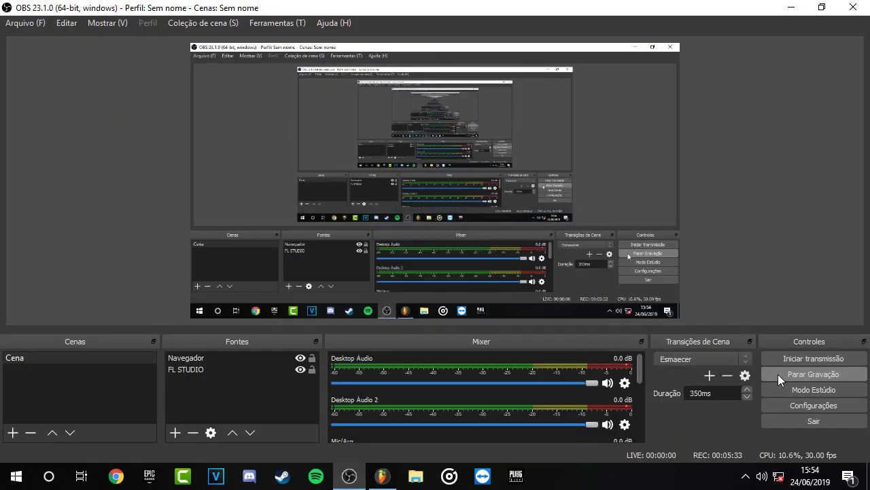